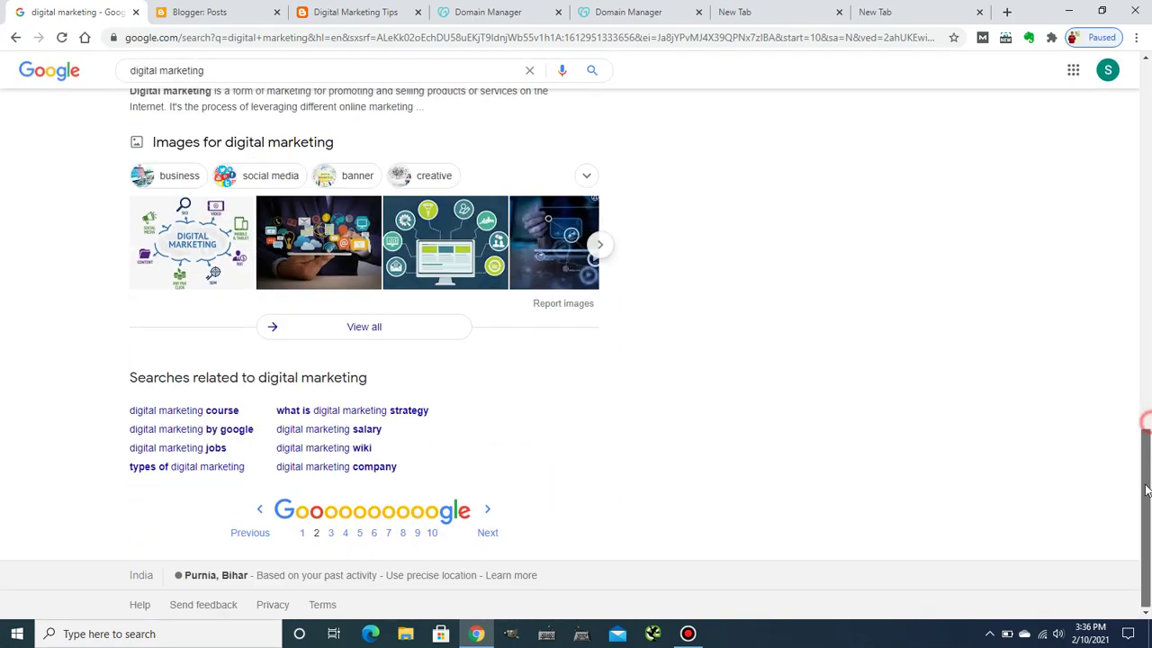
- Review the first page of digital marketing search results, the Digital Marketing Tips blog and its post list
left_click(302, 534)
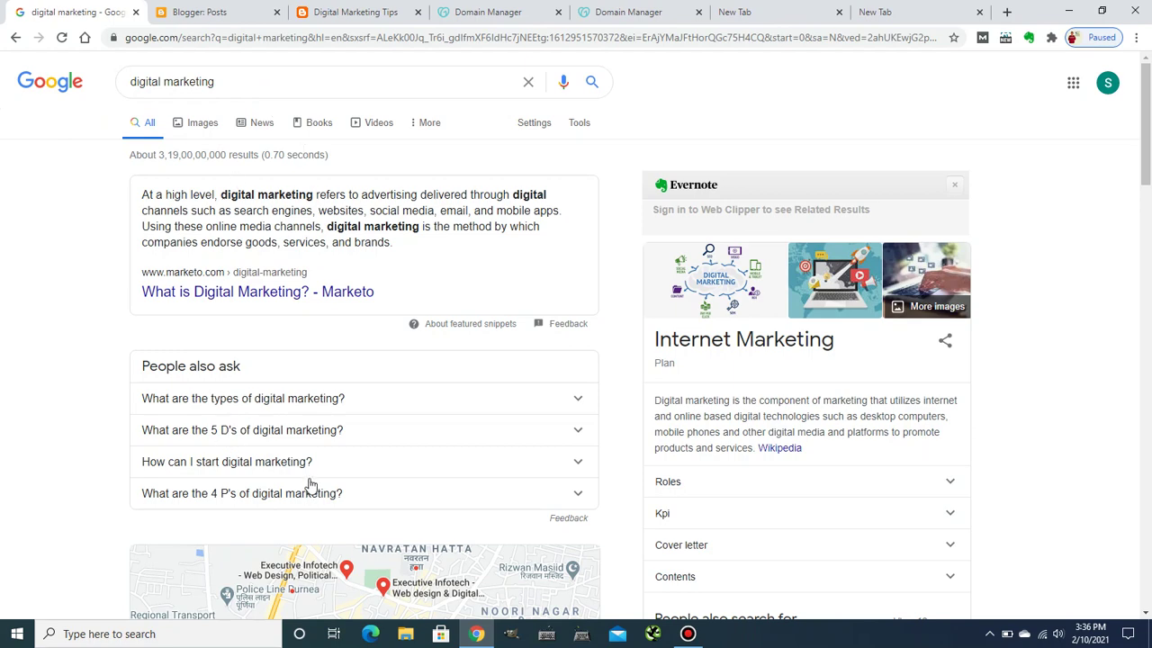
left_click(346, 12)
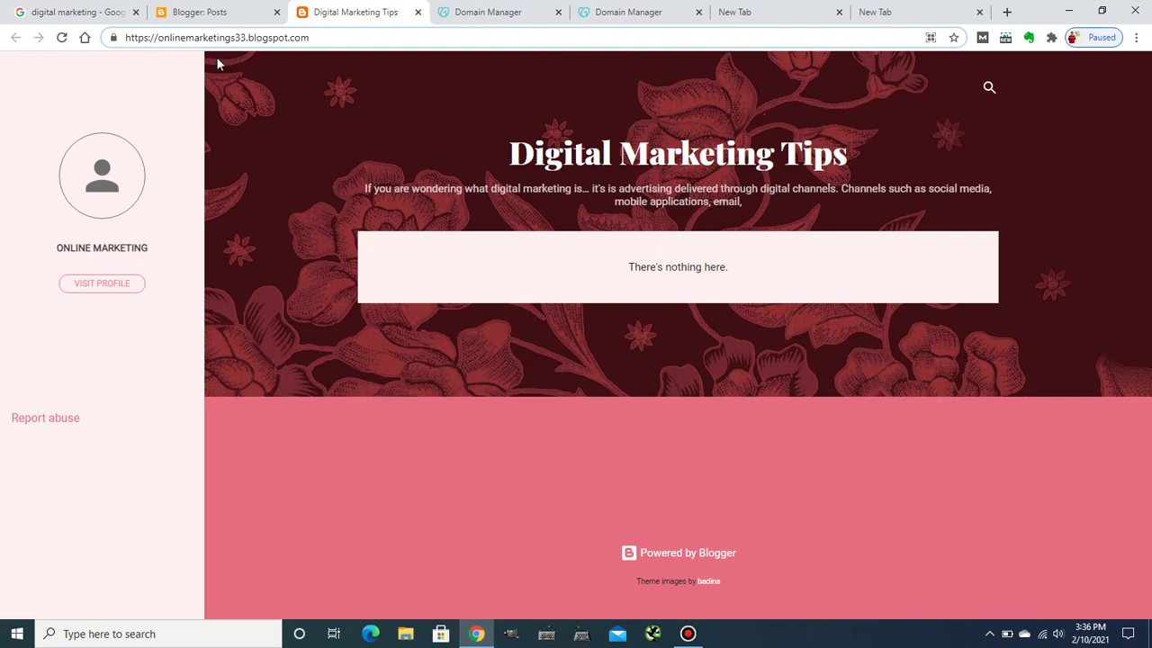
left_click(216, 15)
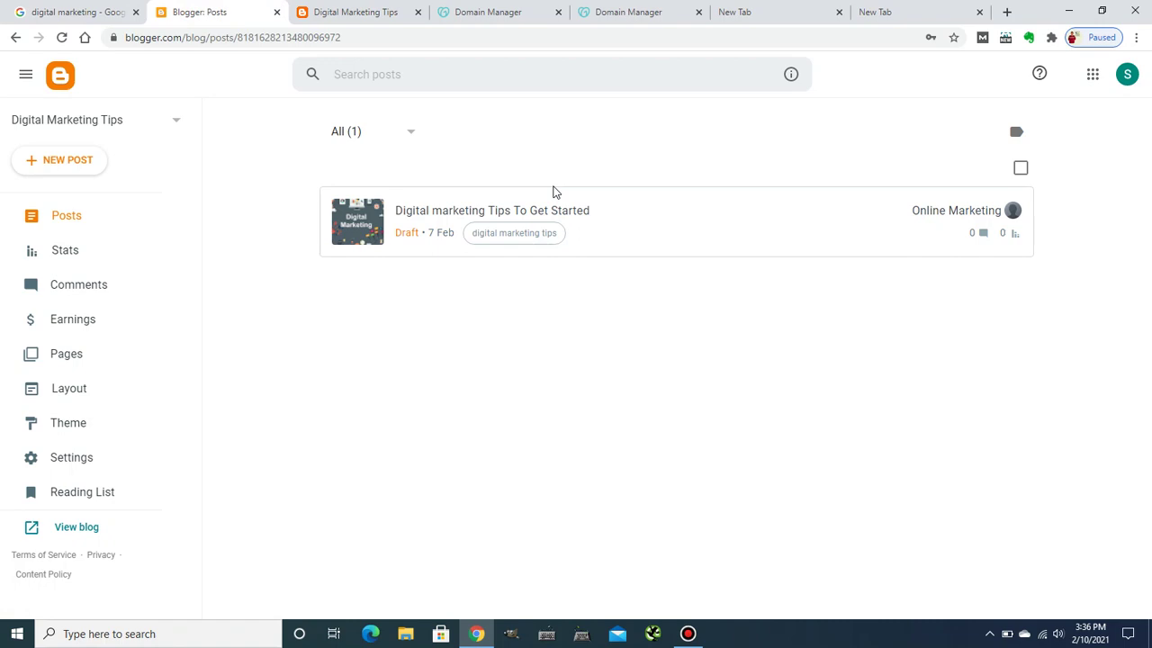
left_click(335, 9)
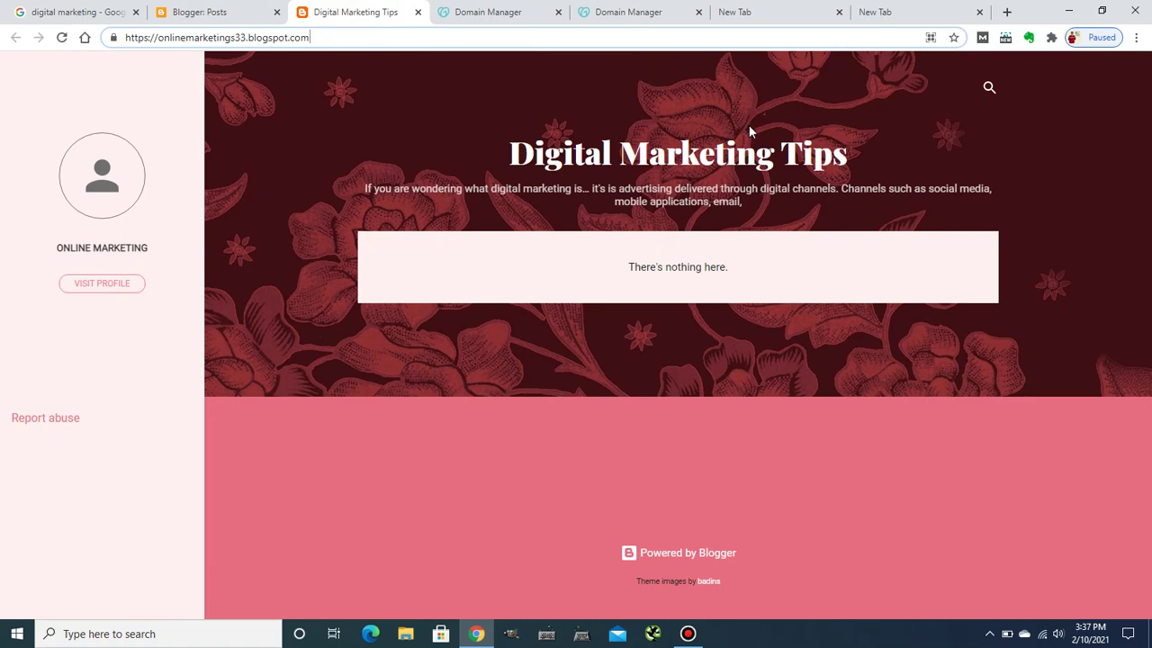
left_click(230, 7)
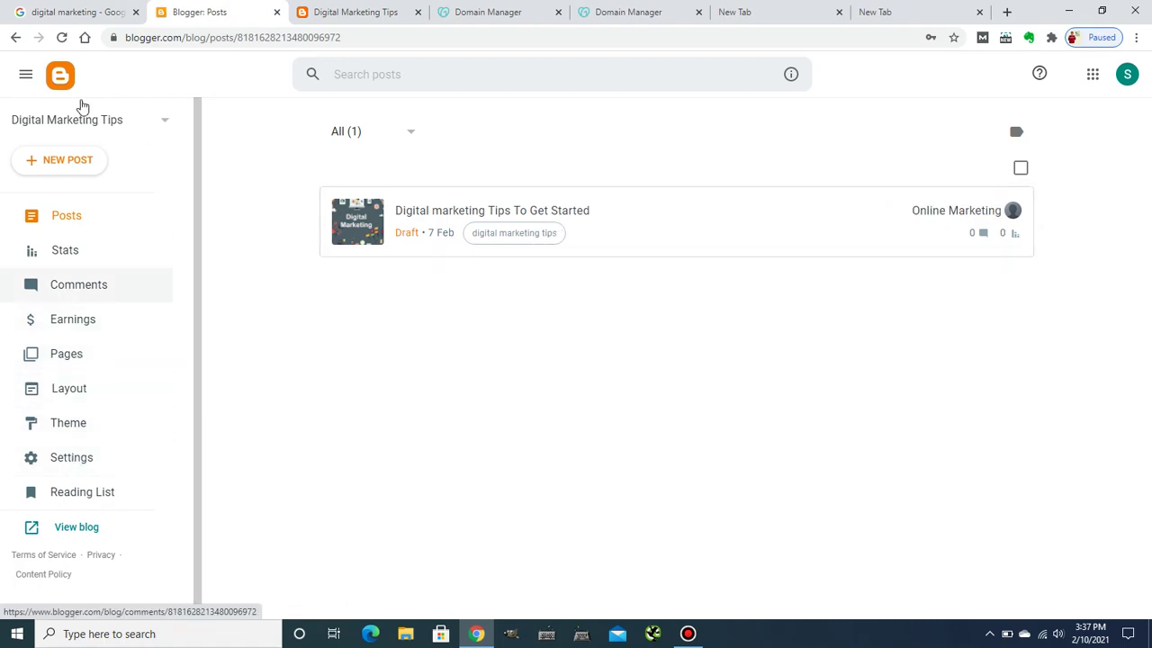
left_click(86, 460)
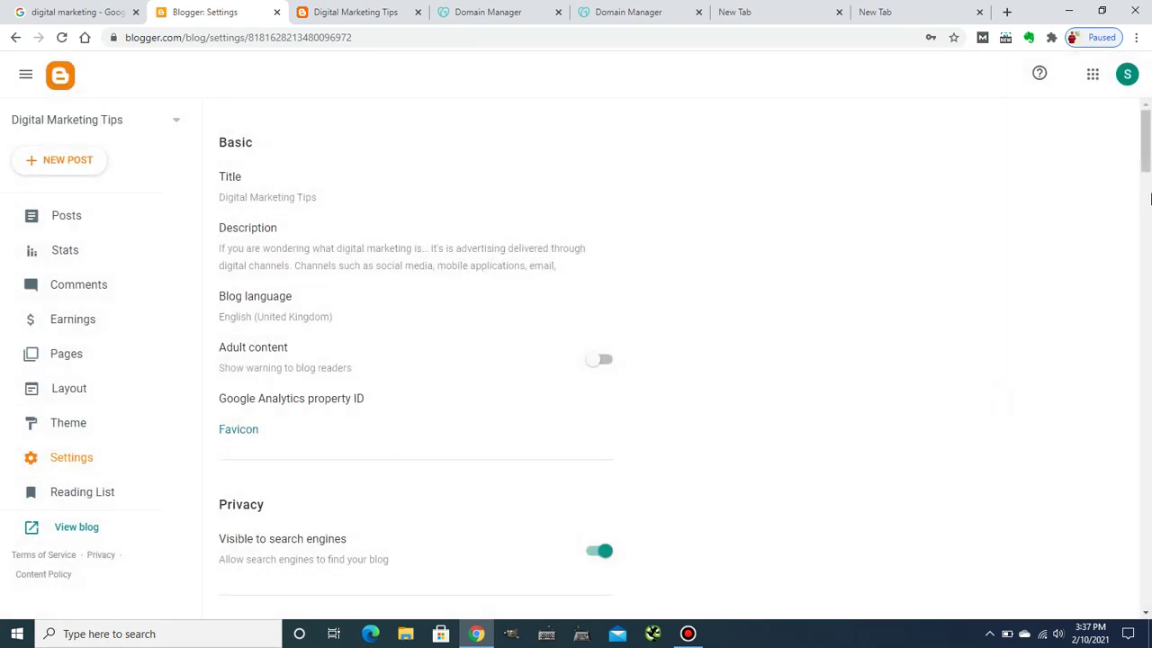
left_click_drag(1148, 158, 1135, 218)
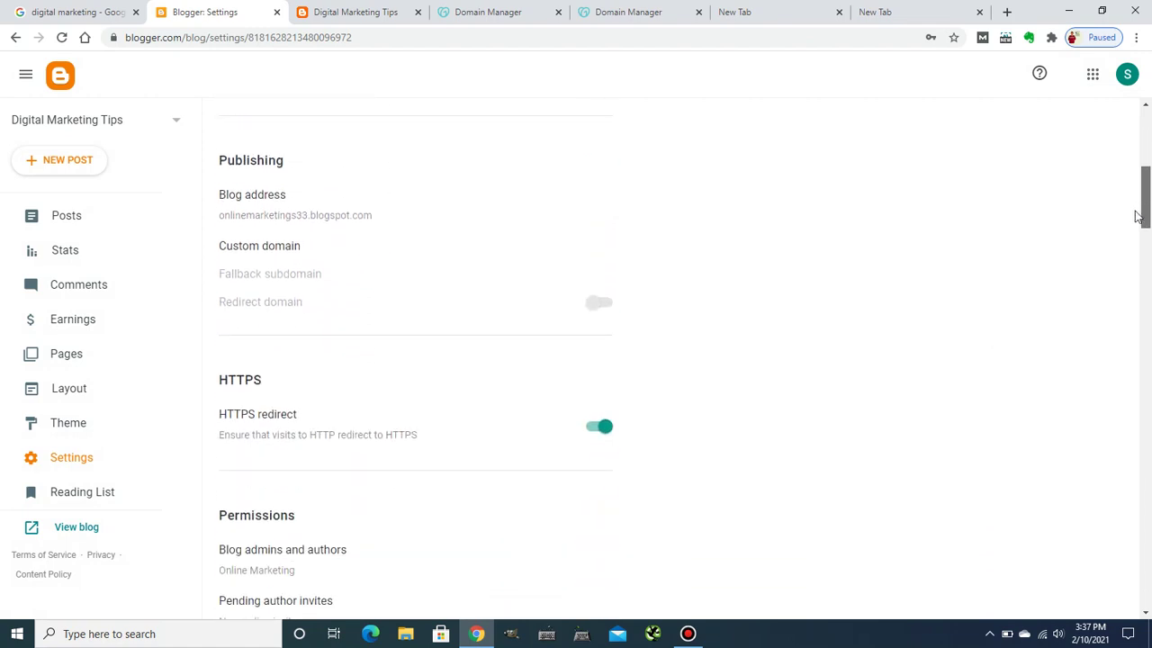
left_click(274, 245)
left_click(493, 298)
type("www")
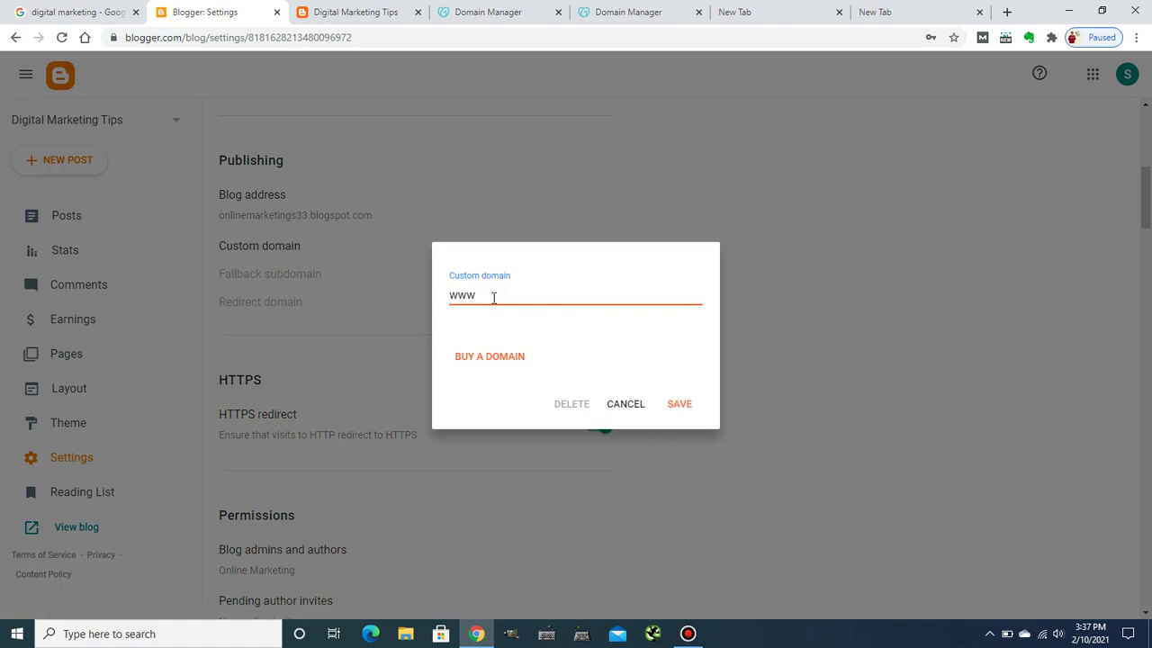
type(".visionblogging.in")
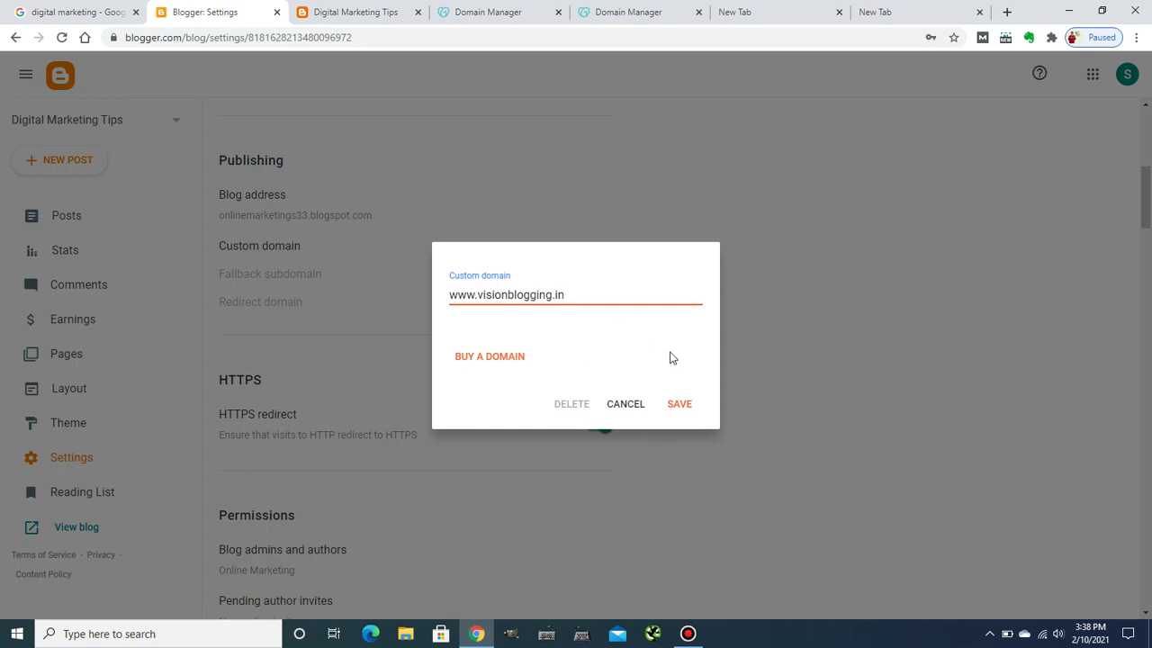
left_click(685, 406)
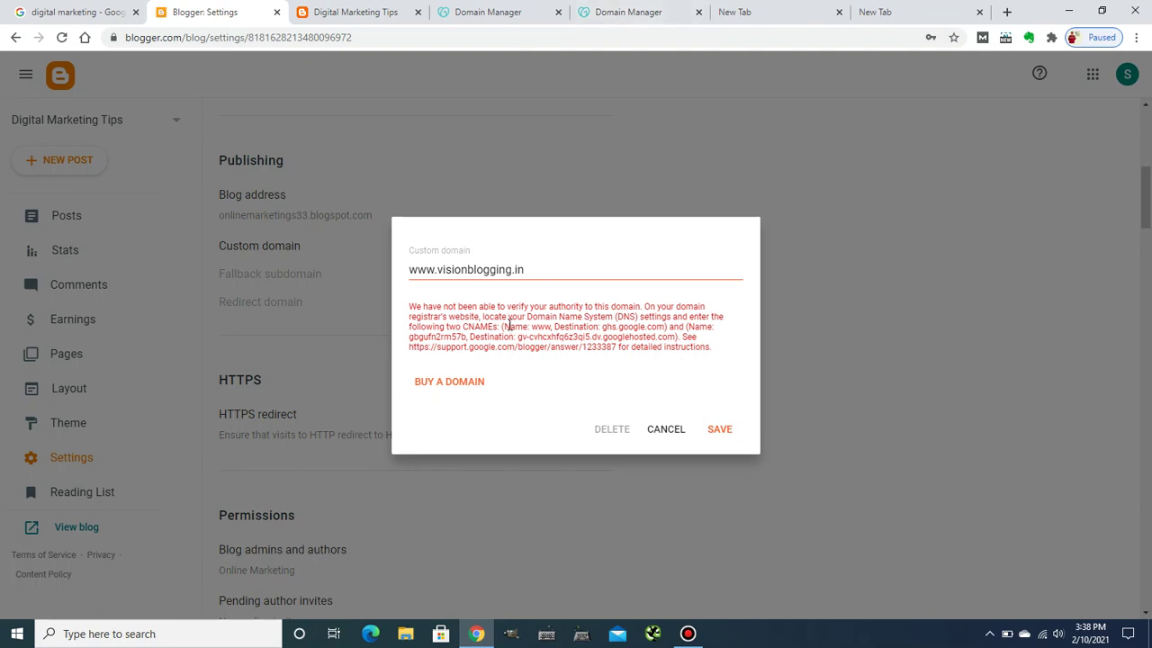
- Examine the names and destinations of the two CNAME records that Blogger requires for domain verification
left_click_drag(501, 328, 668, 329)
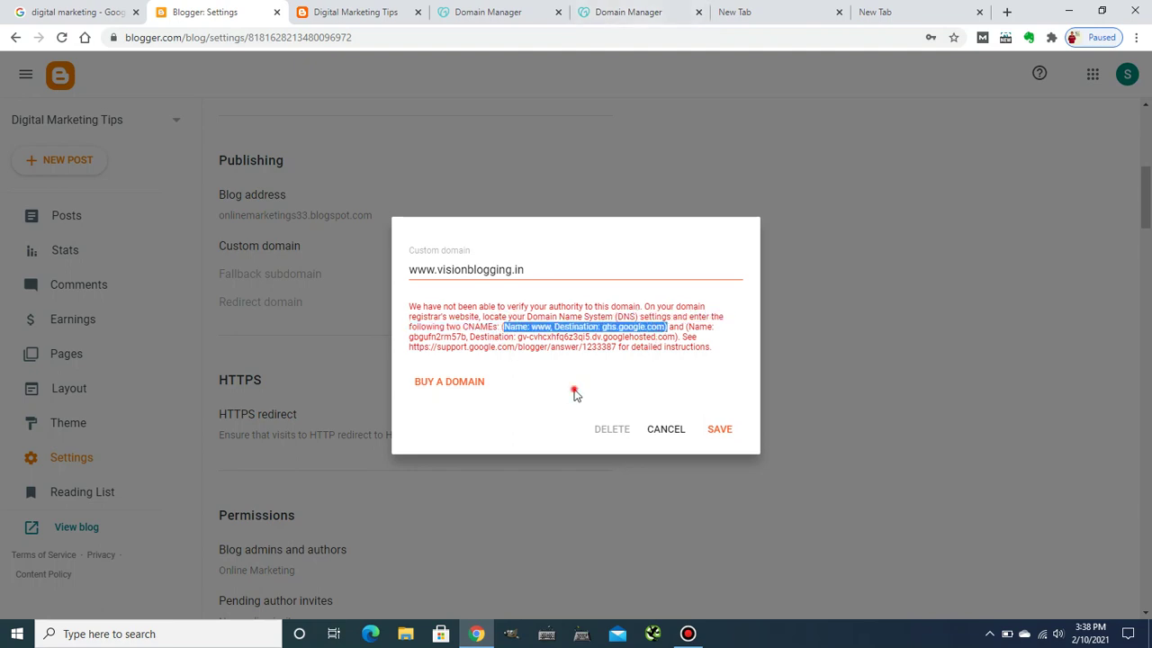
left_click(574, 392)
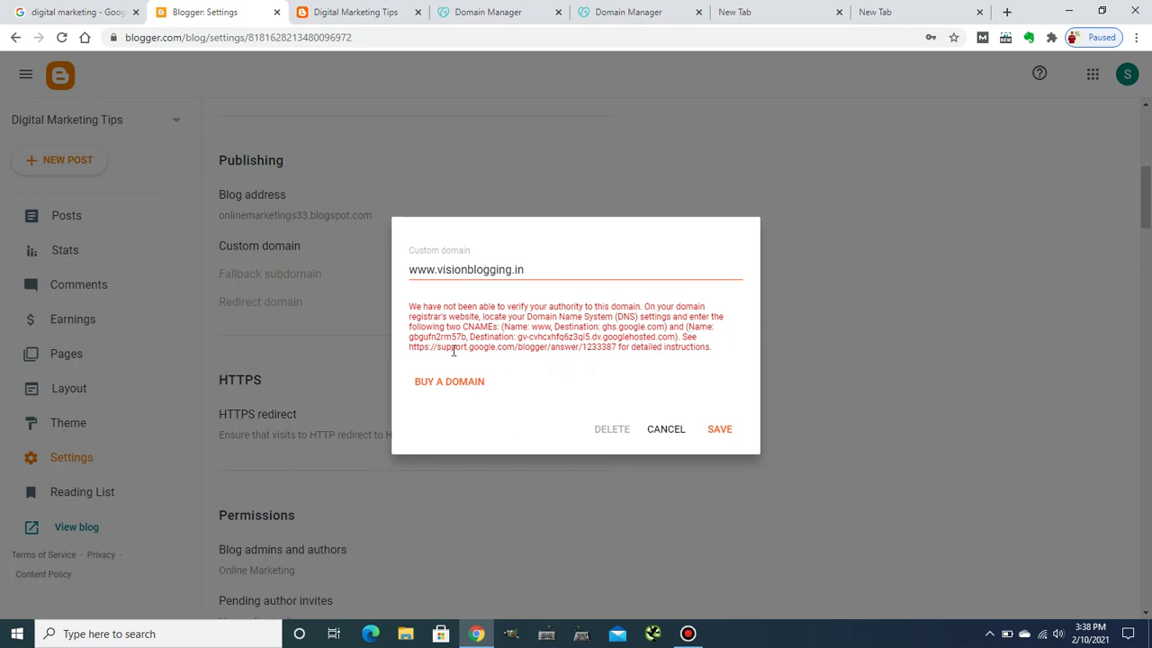
left_click_drag(406, 336, 675, 337)
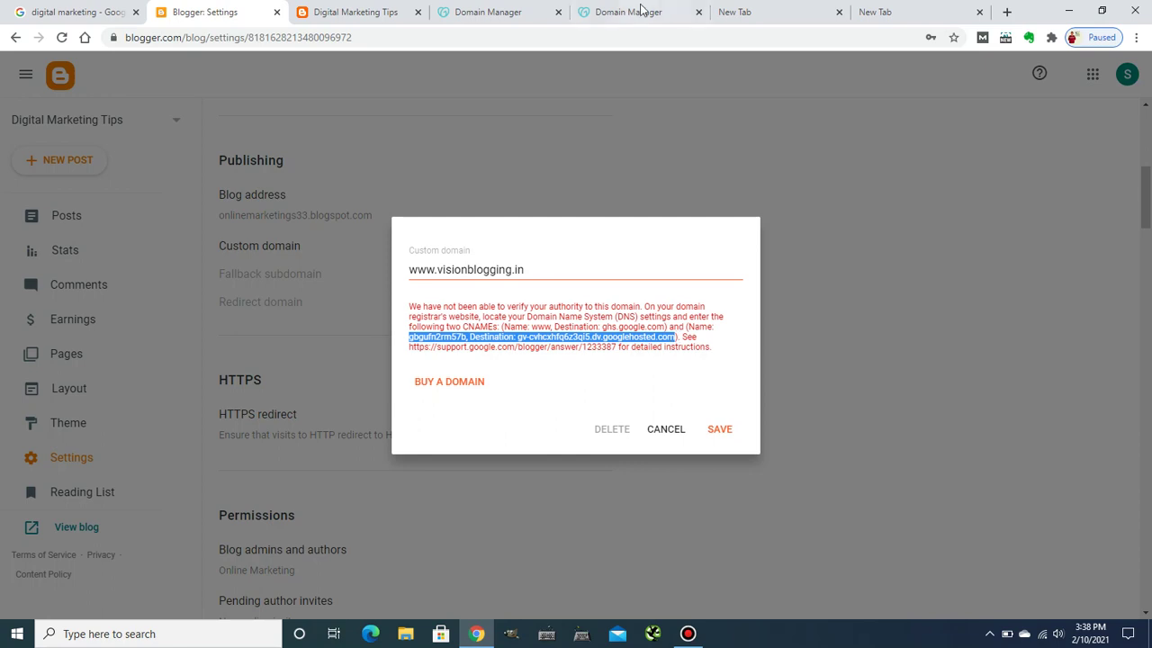
- Switch to the GoDaddy Domain Manager and select the domain visionblogging.in
left_click(495, 12)
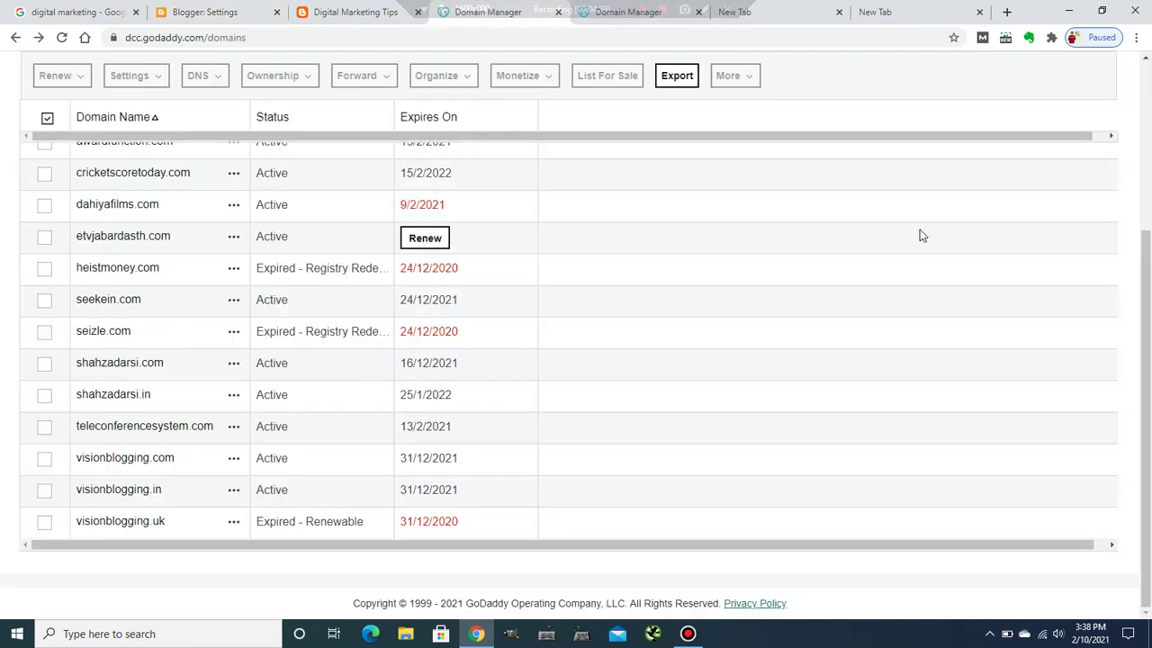
left_click(43, 495)
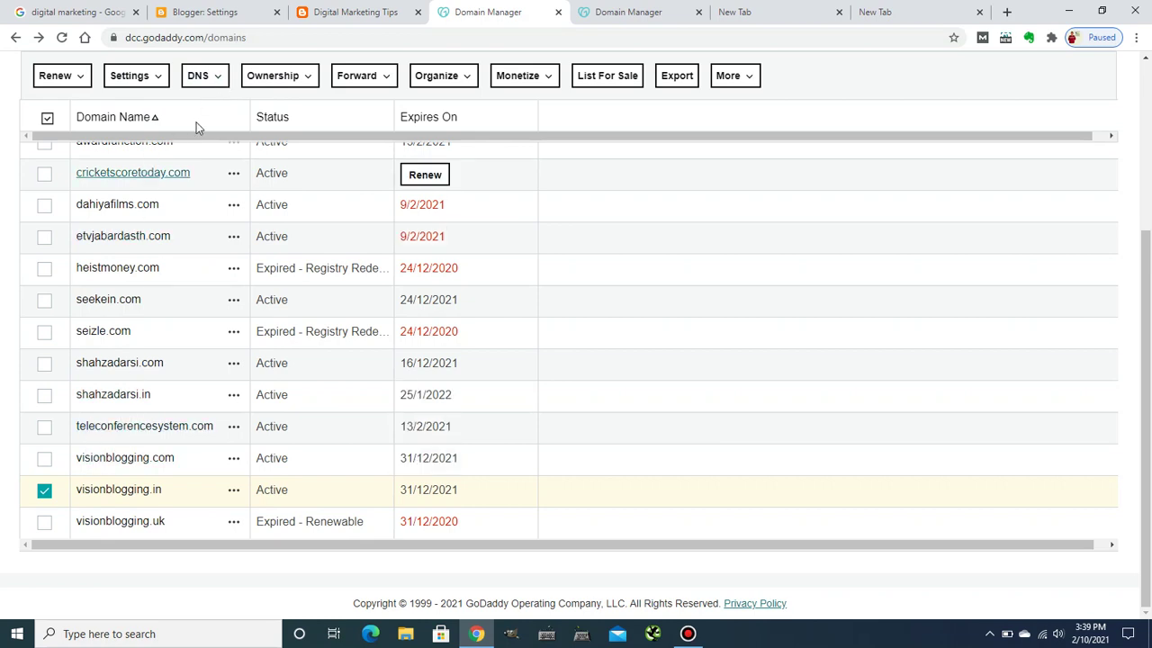
- Open the DNS management page of visionblogging.com from the second domain list to inspect its records and nameservers
left_click(625, 12)
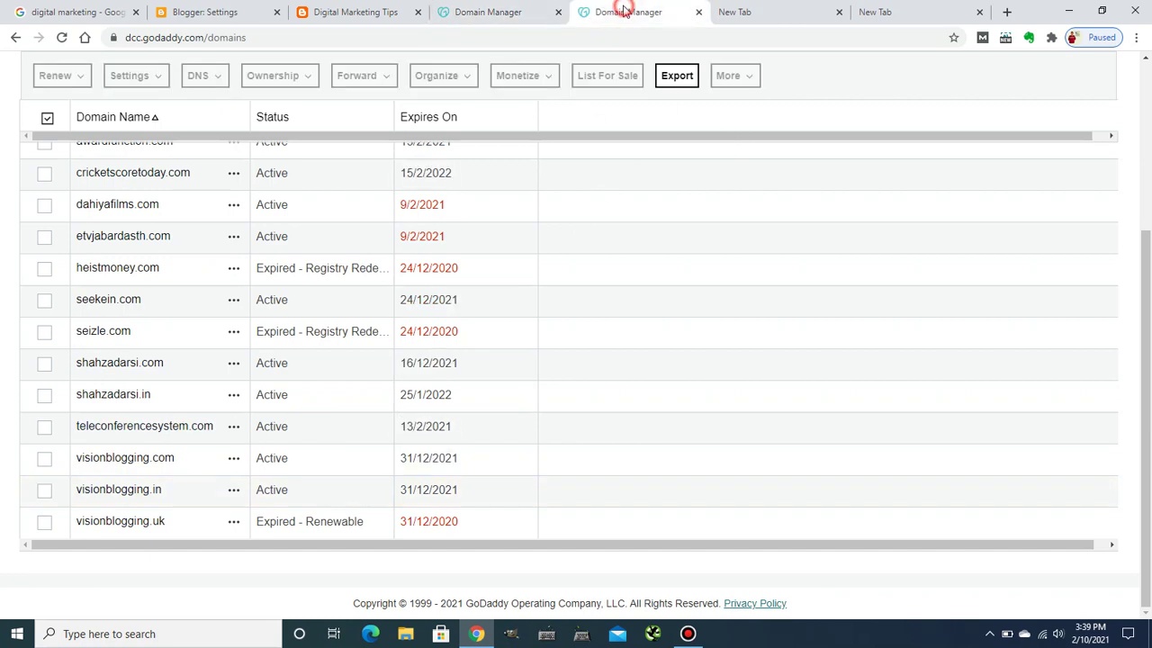
left_click(45, 461)
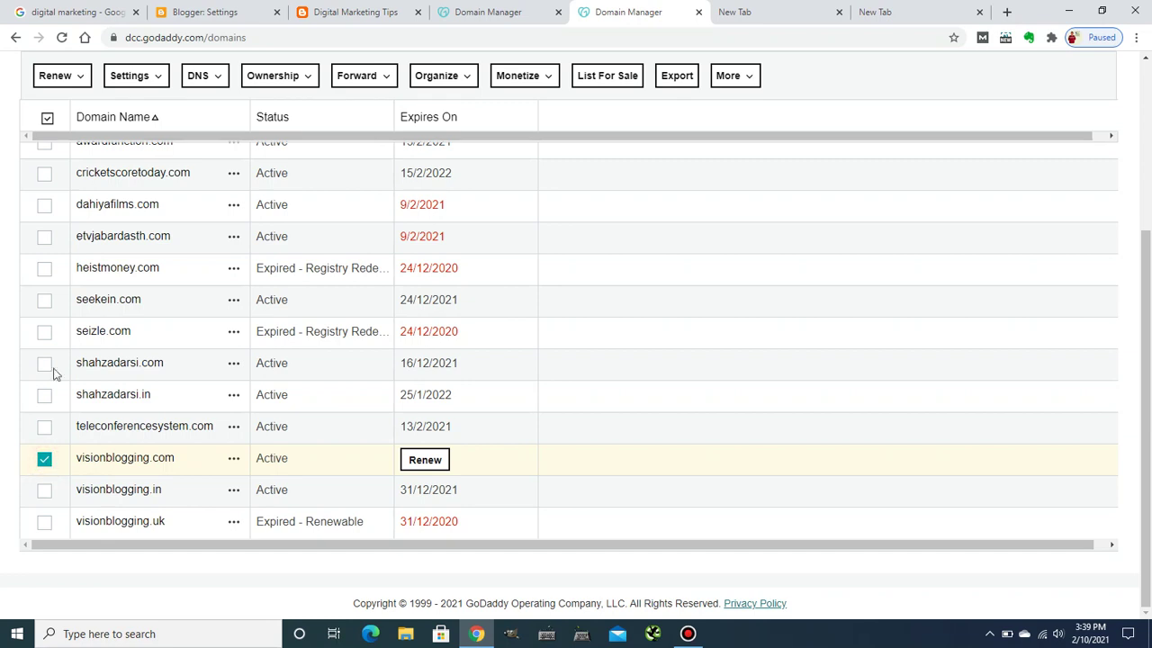
left_click(214, 79)
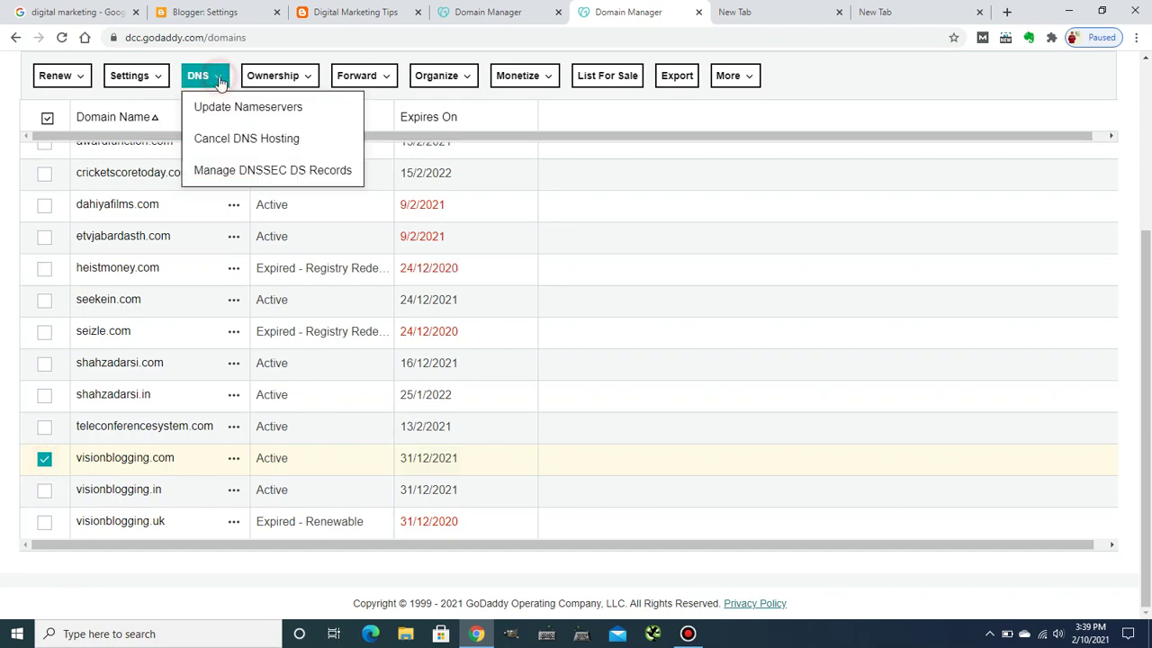
left_click(275, 180)
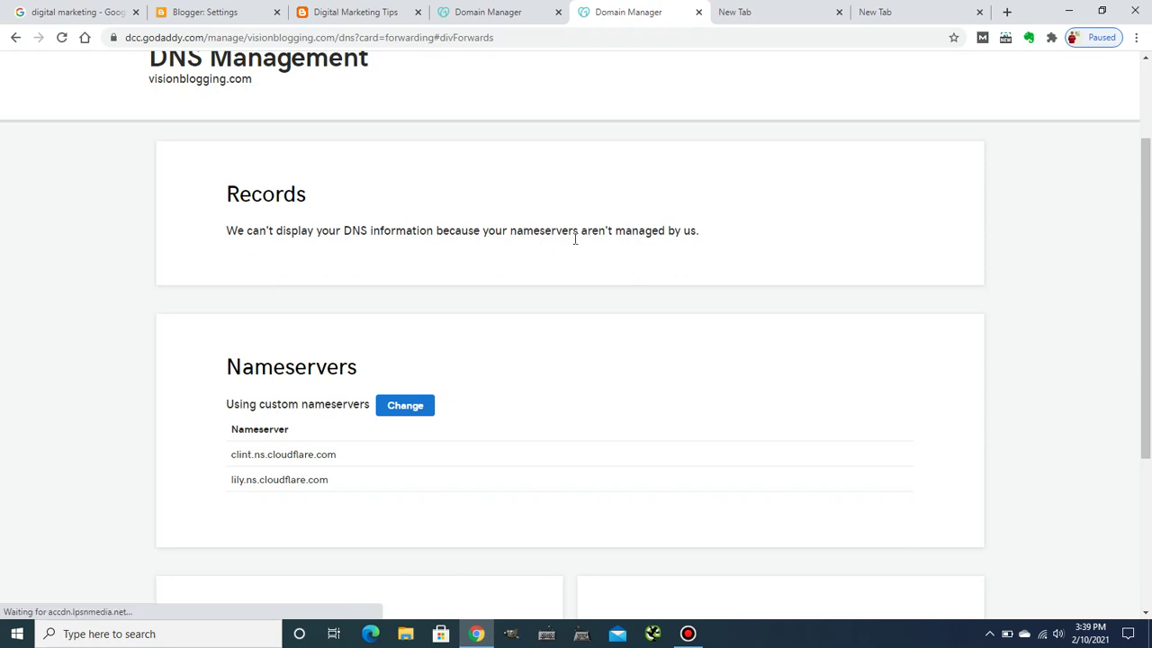
left_click_drag(263, 81, 136, 86)
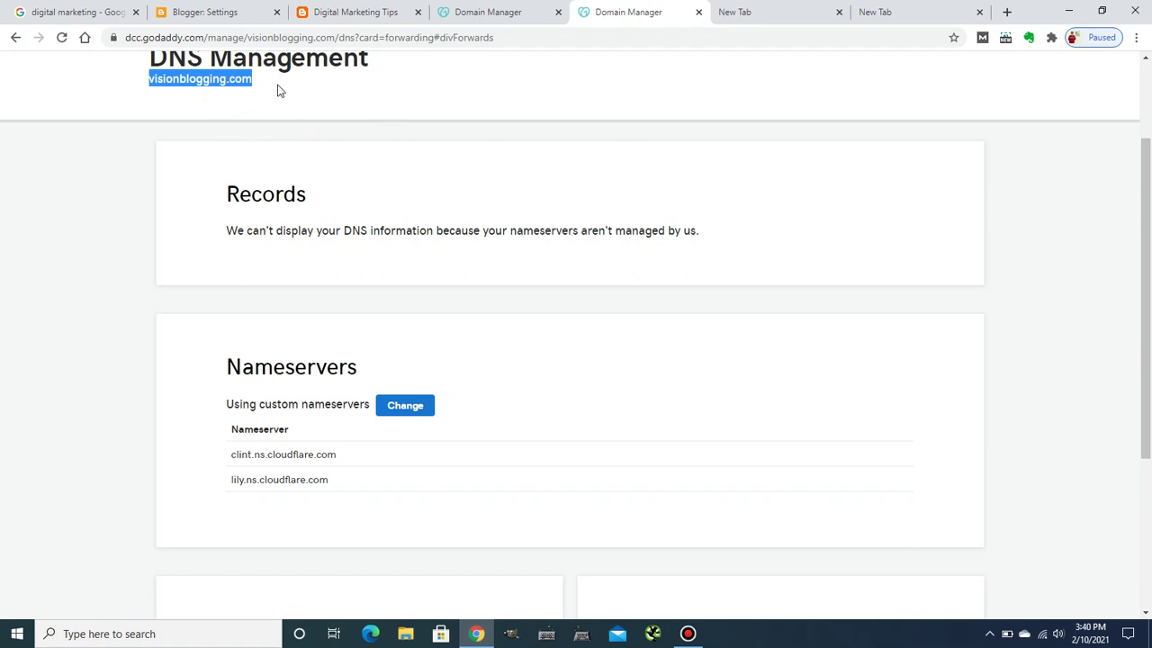
- Return to the first domain list and open the DNS management page of visionblogging.in
left_click(476, 12)
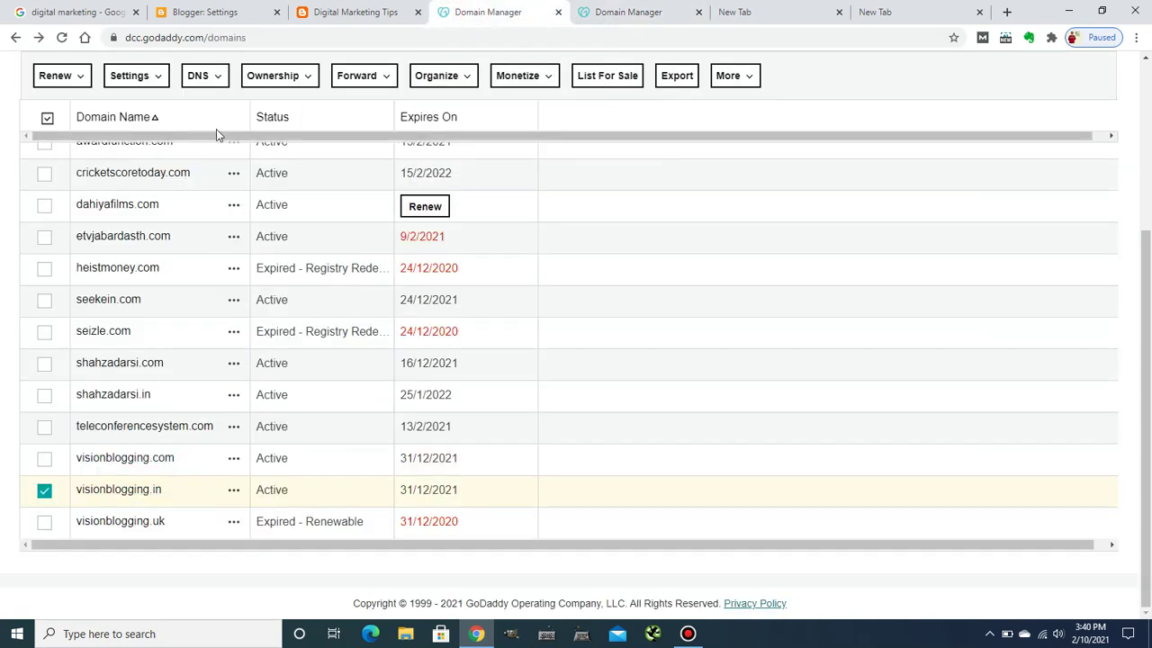
left_click(206, 76)
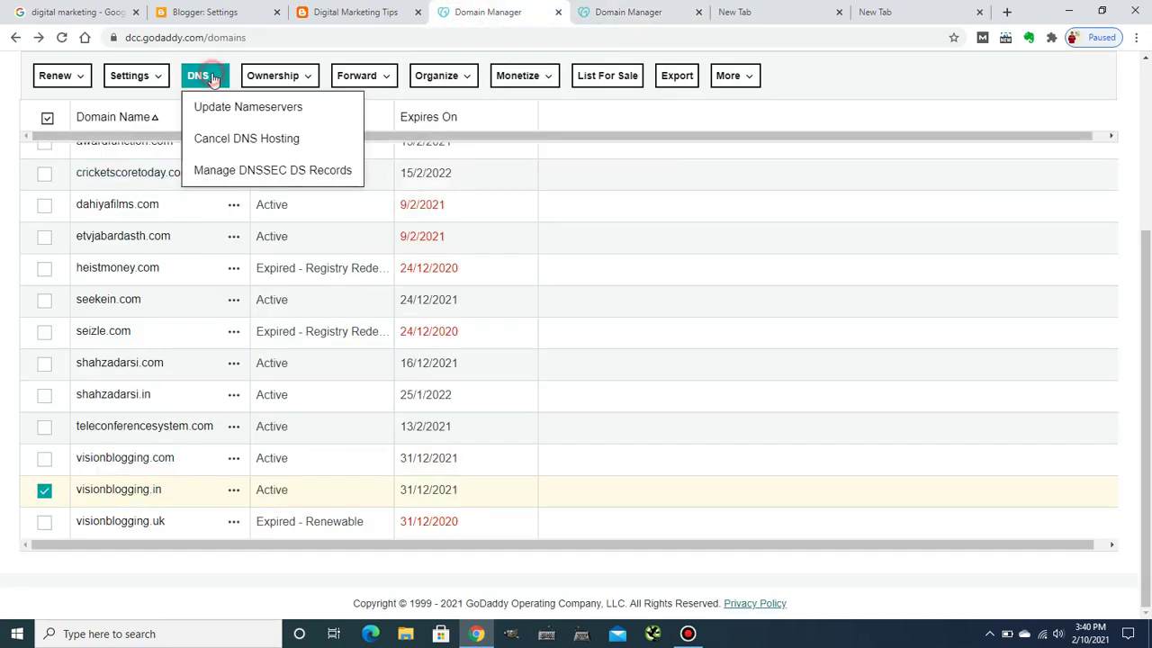
left_click(227, 171)
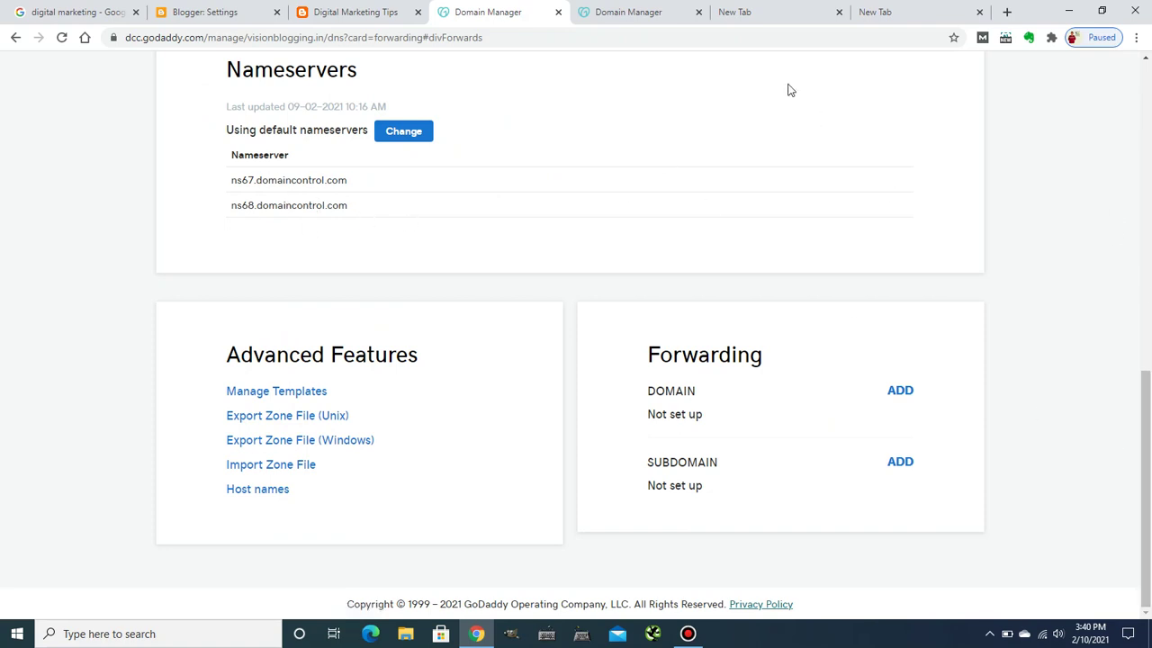
- Compare the nameservers of visionblogging.com and visionblogging.in, and examine the DNS records of visionblogging.in
left_click(601, 14)
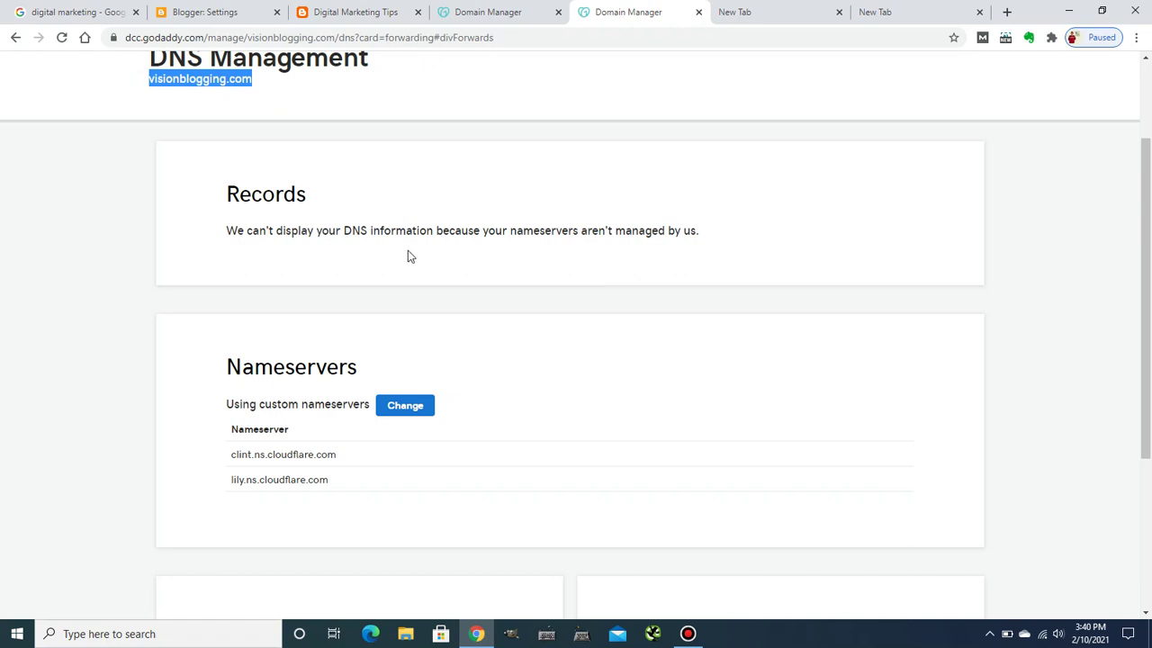
left_click(467, 11)
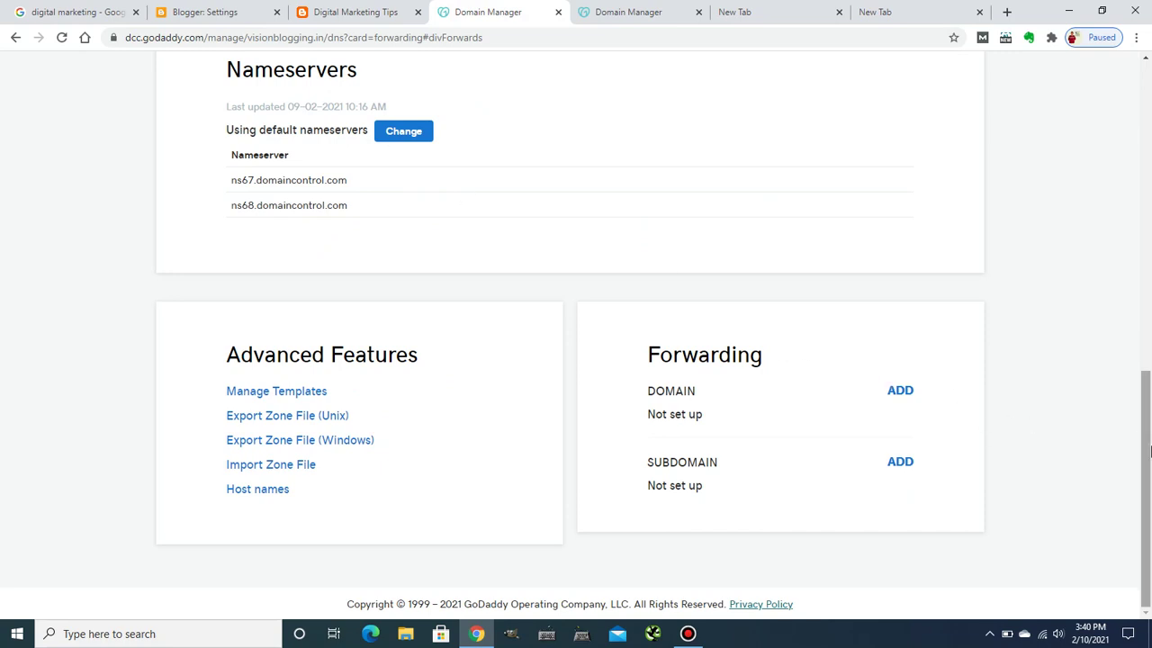
left_click_drag(1149, 450, 1146, 196)
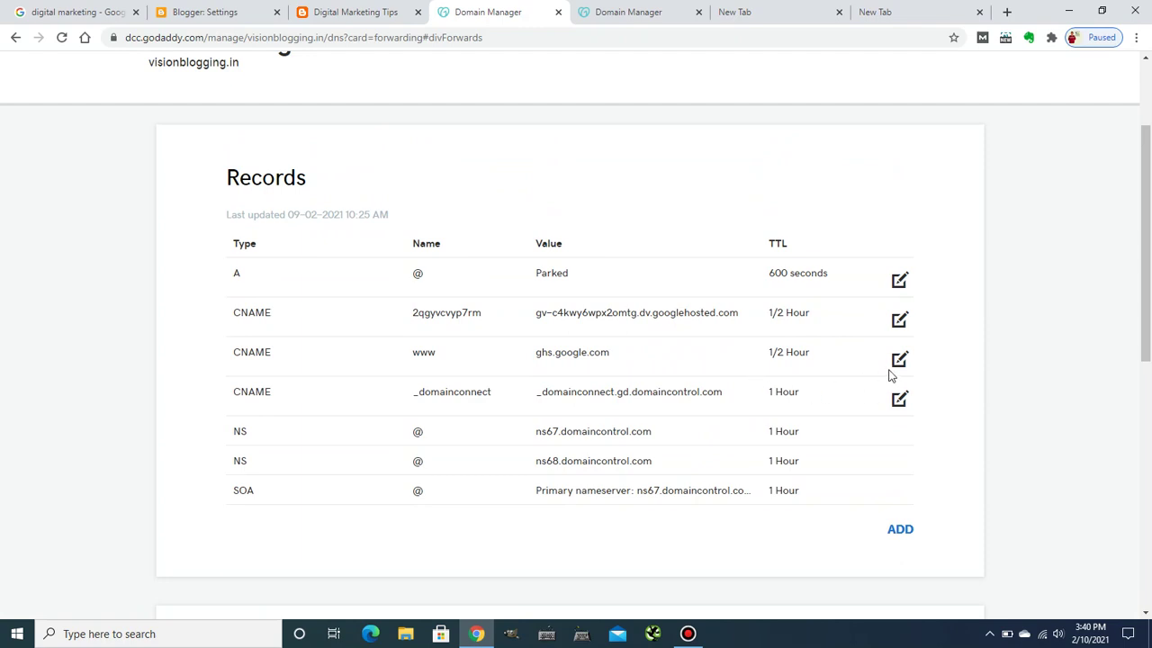
- Inspect the existing googlehosted.com and www CNAME records of visionblogging.in against the values Blogger requires
left_click(900, 322)
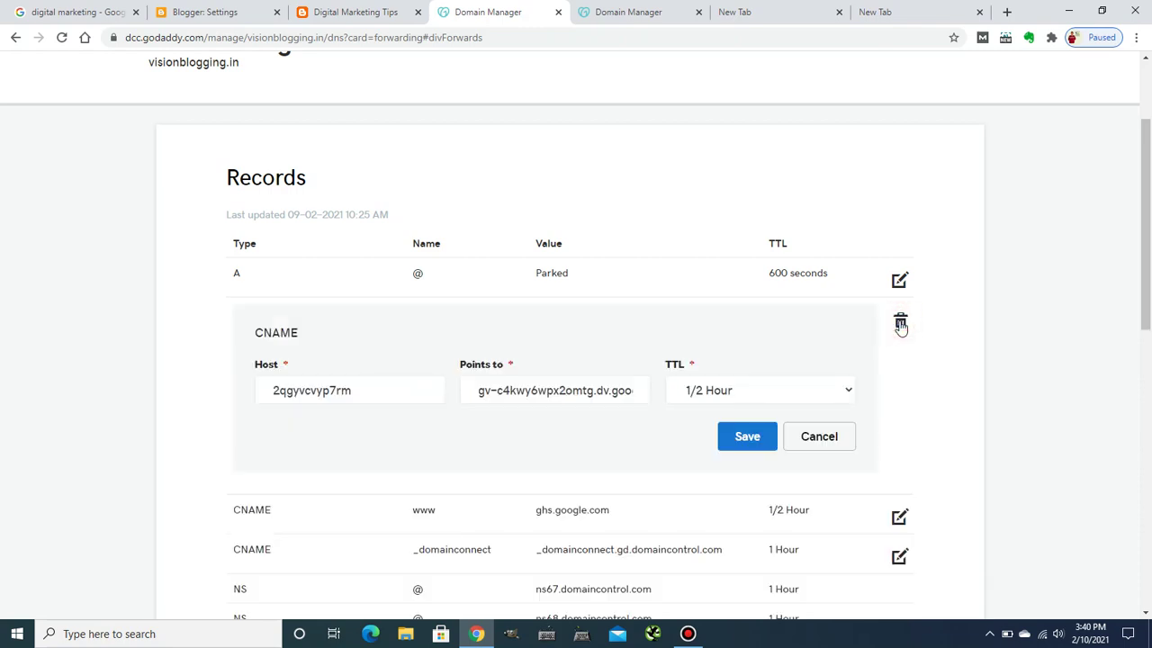
left_click(822, 443)
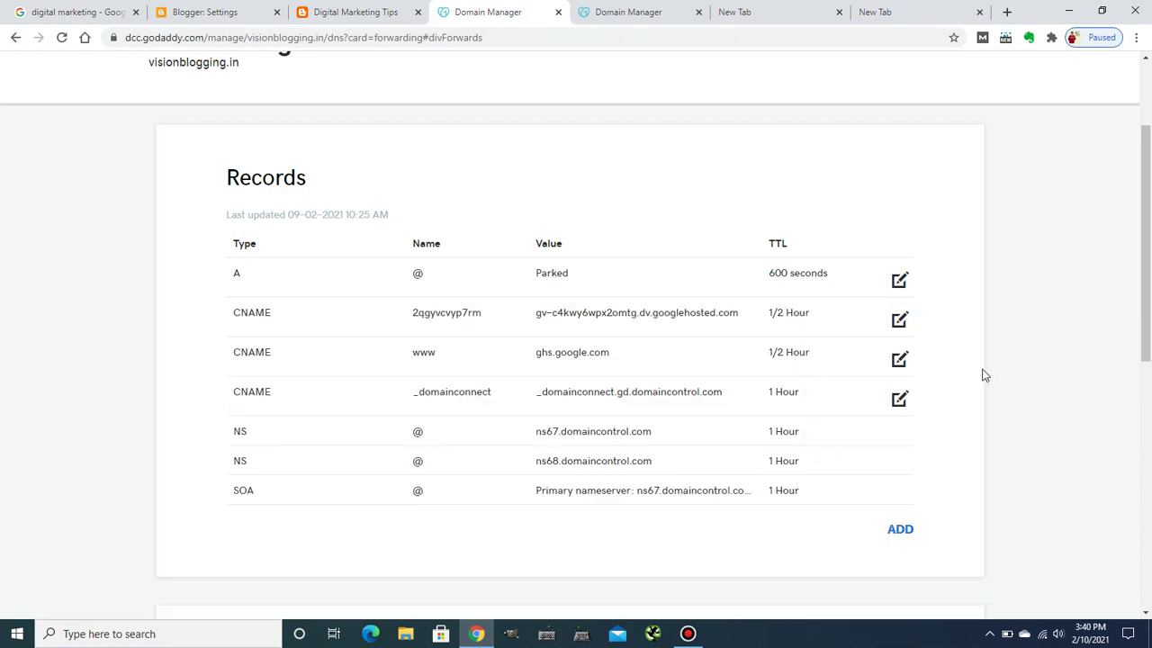
left_click(898, 321)
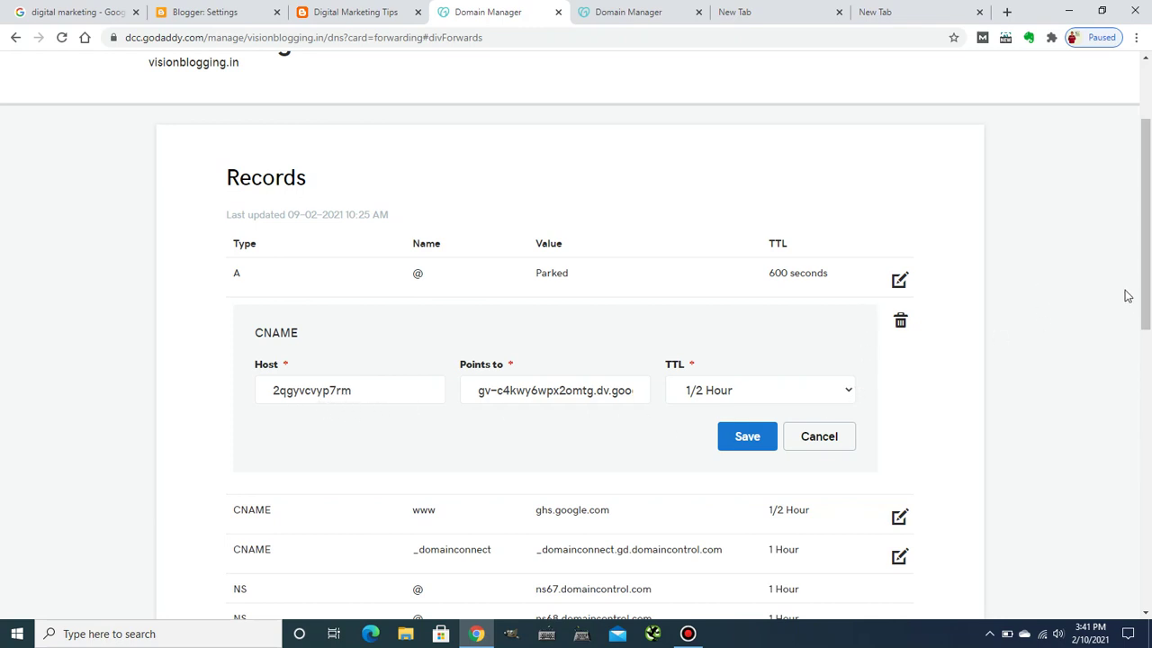
left_click_drag(1145, 216, 1146, 274)
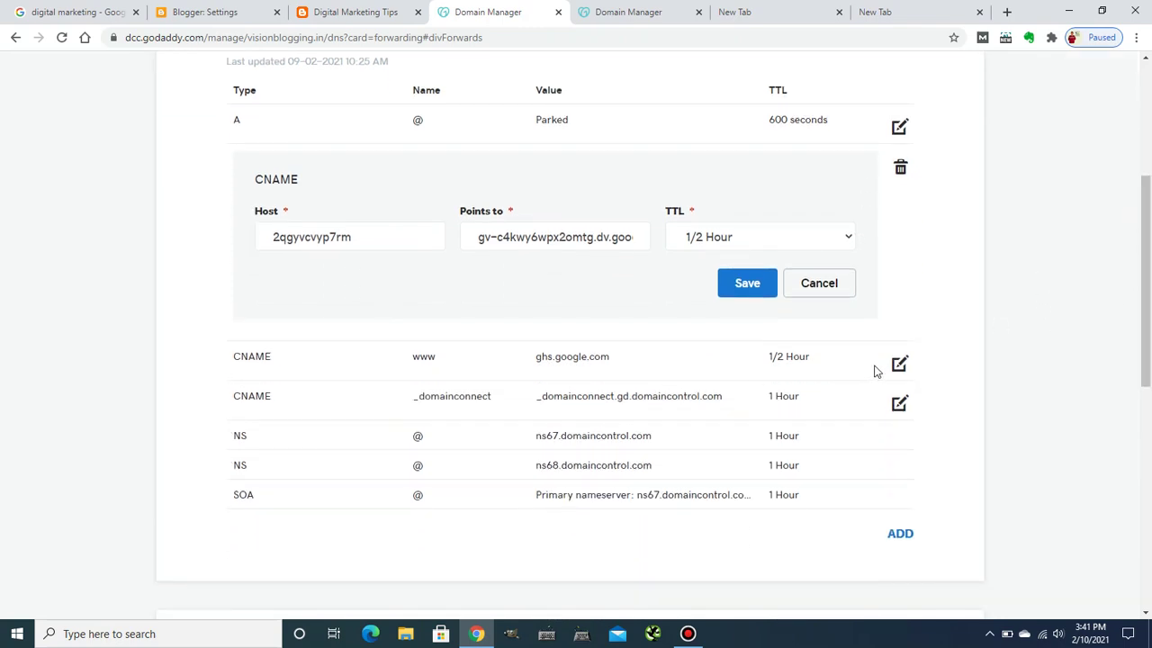
left_click(902, 364)
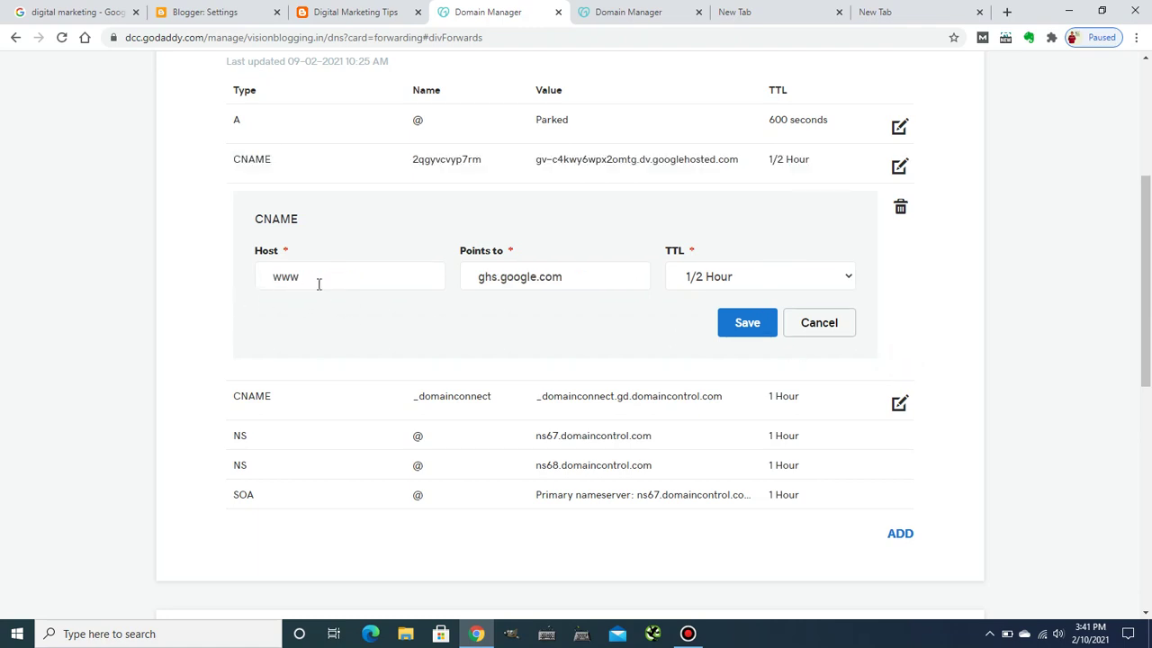
left_click(214, 12)
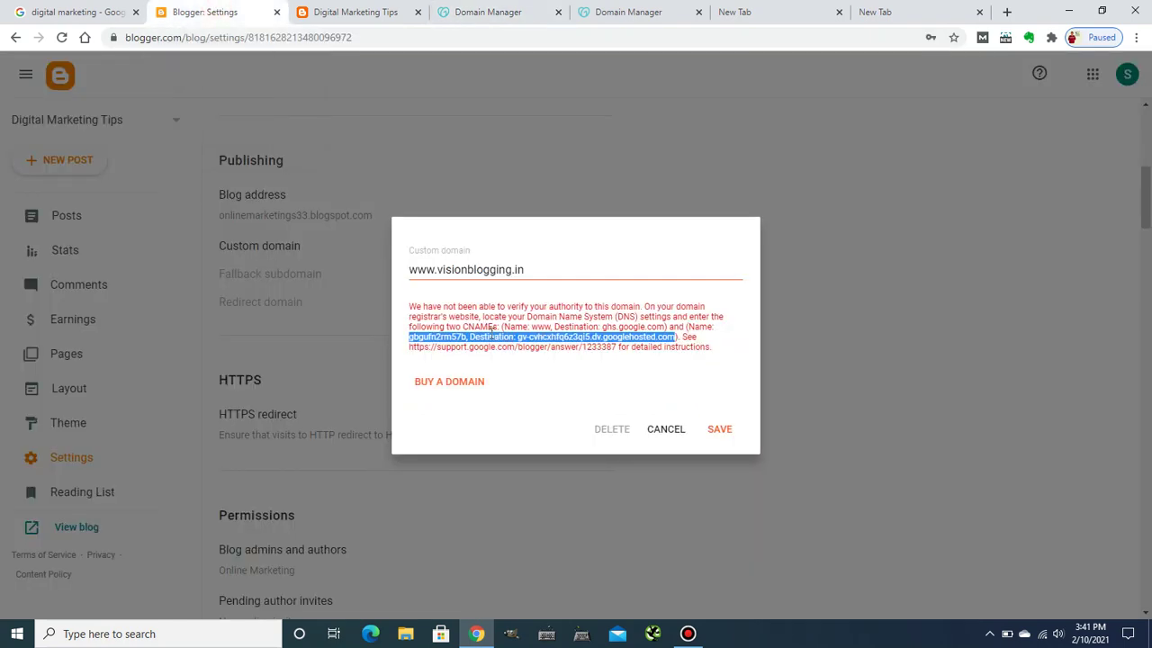
left_click(488, 12)
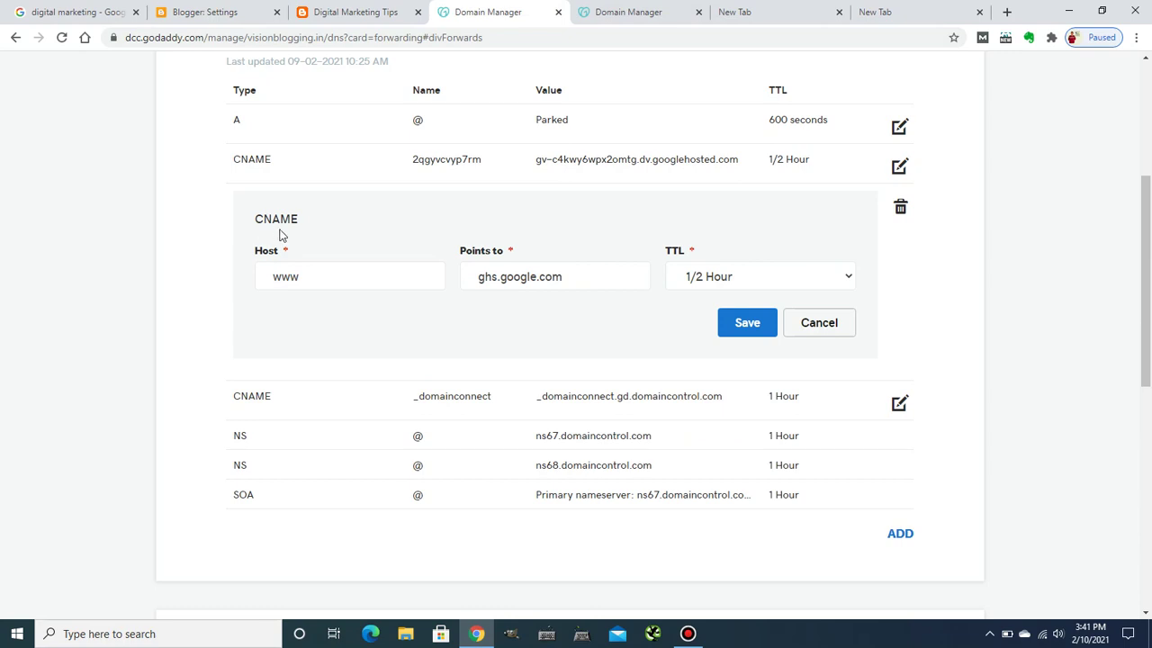
scroll(1146, 315, "up", 2)
scroll(1146, 314, "down", 4)
left_click(899, 371)
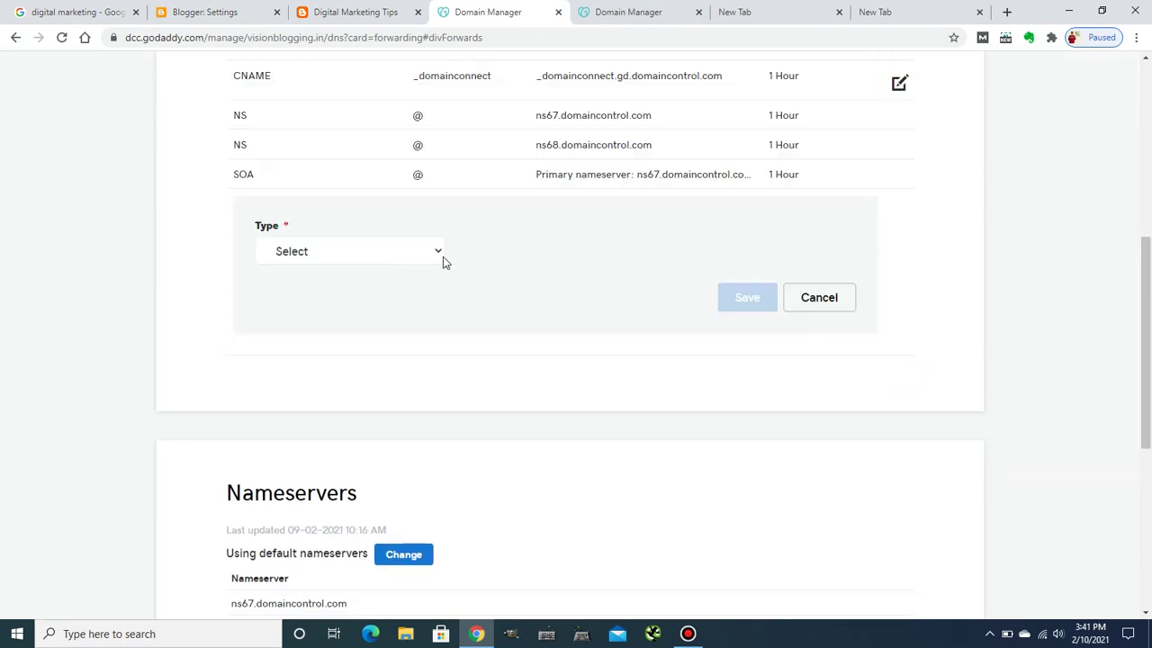
left_click(441, 253)
left_click(336, 334)
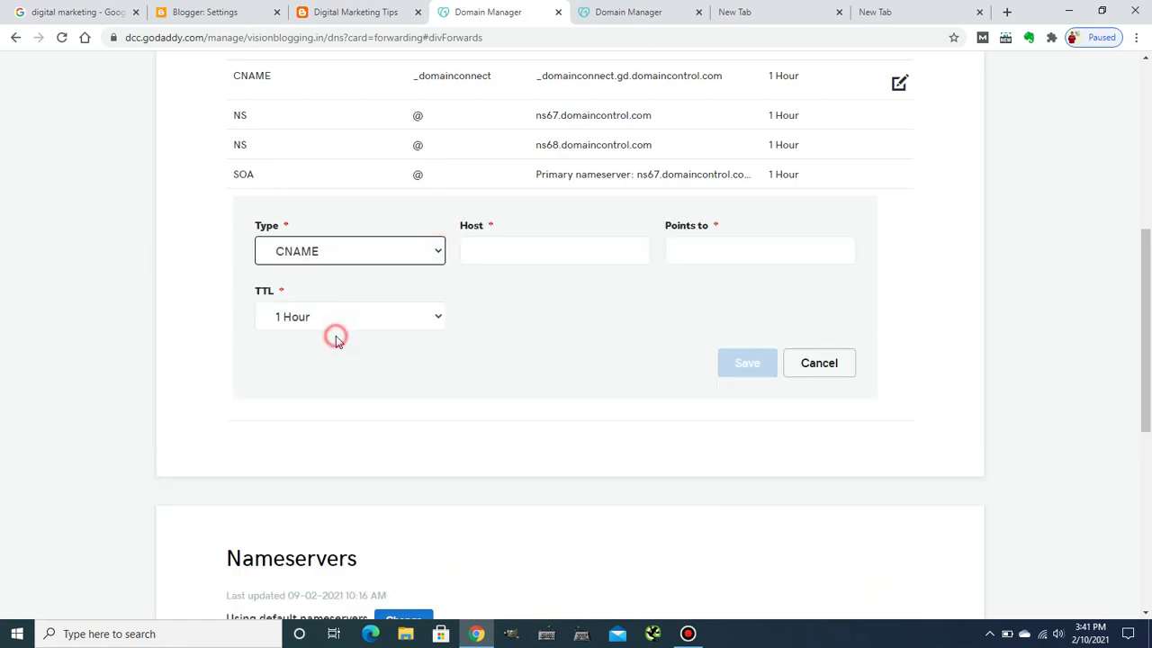
left_click(507, 256)
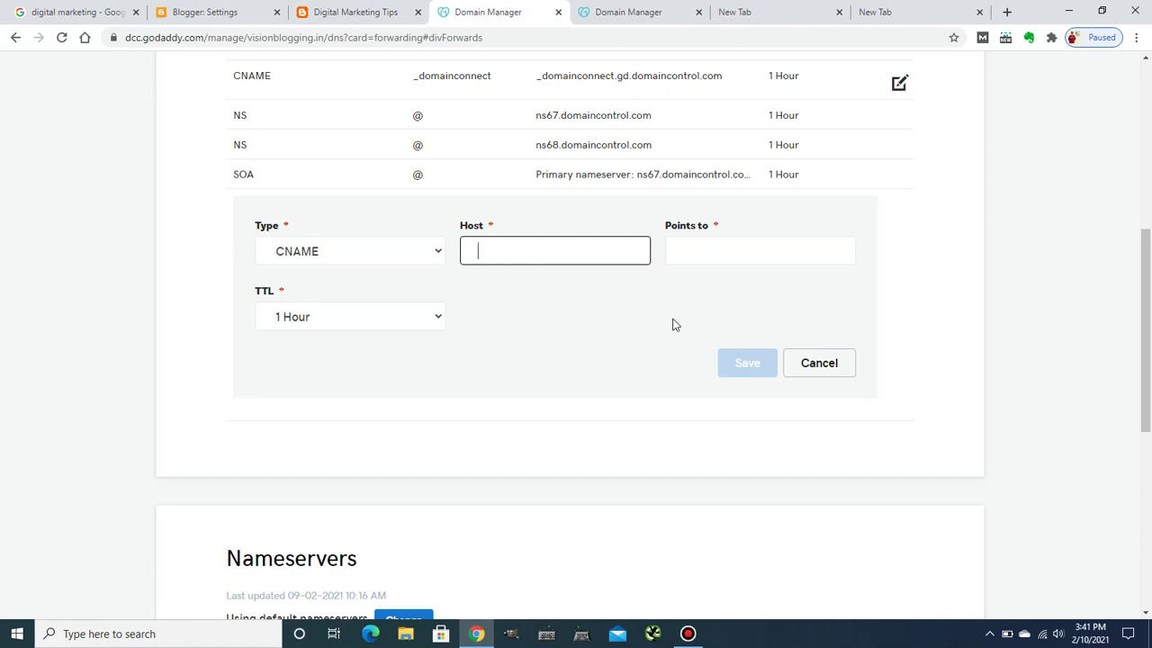
left_click(817, 365)
- Open the www CNAME record for editing and compare its host and destination with the values Blogger requires
left_click_drag(1147, 311, 1147, 215)
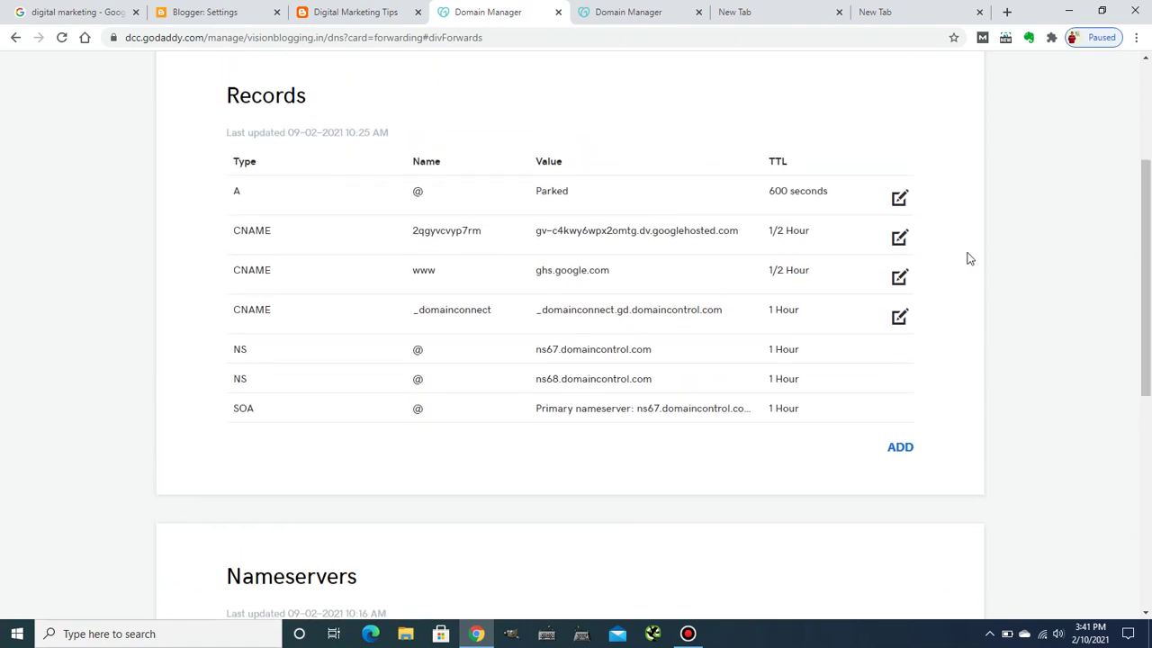
left_click(900, 238)
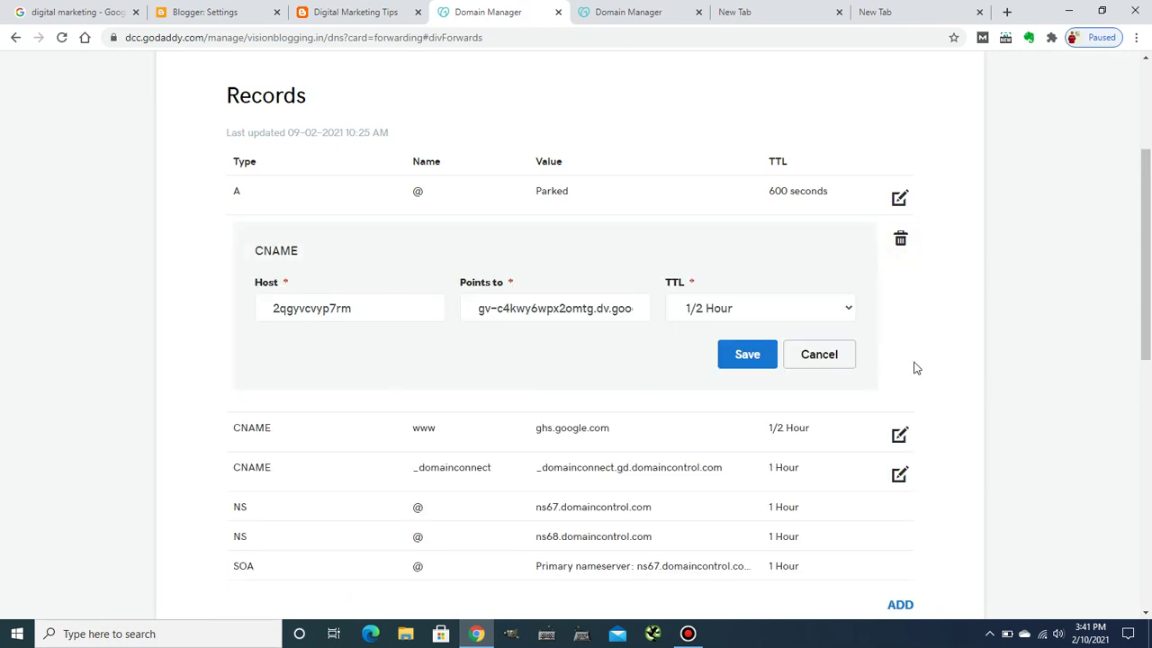
left_click_drag(1150, 239, 1150, 294)
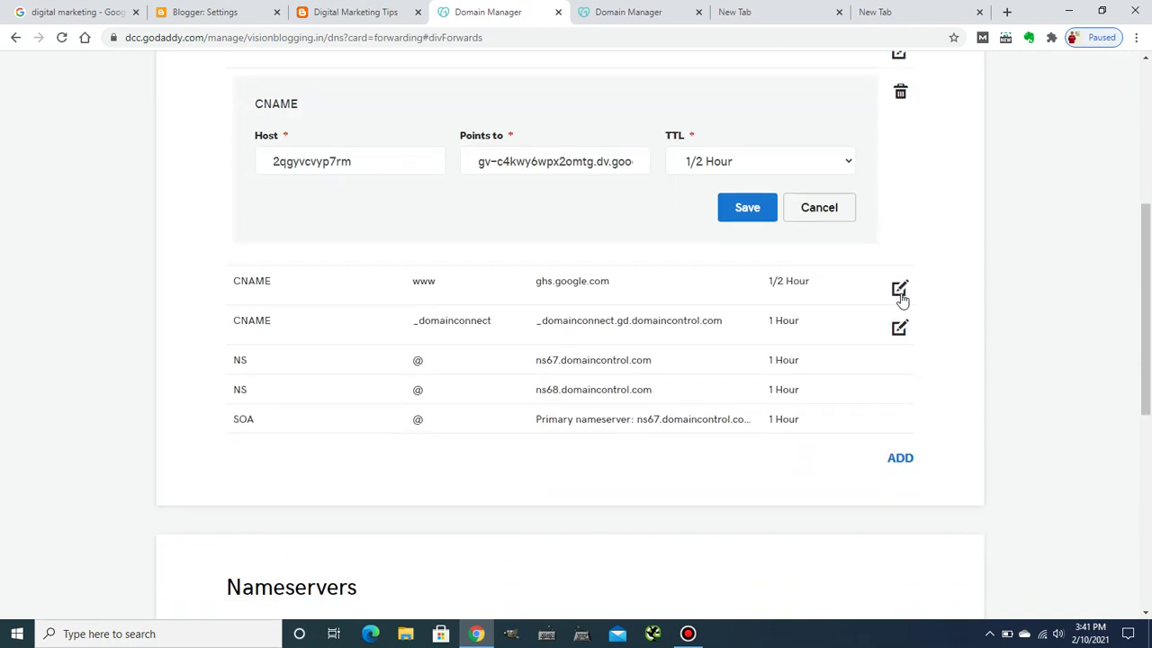
left_click(900, 289)
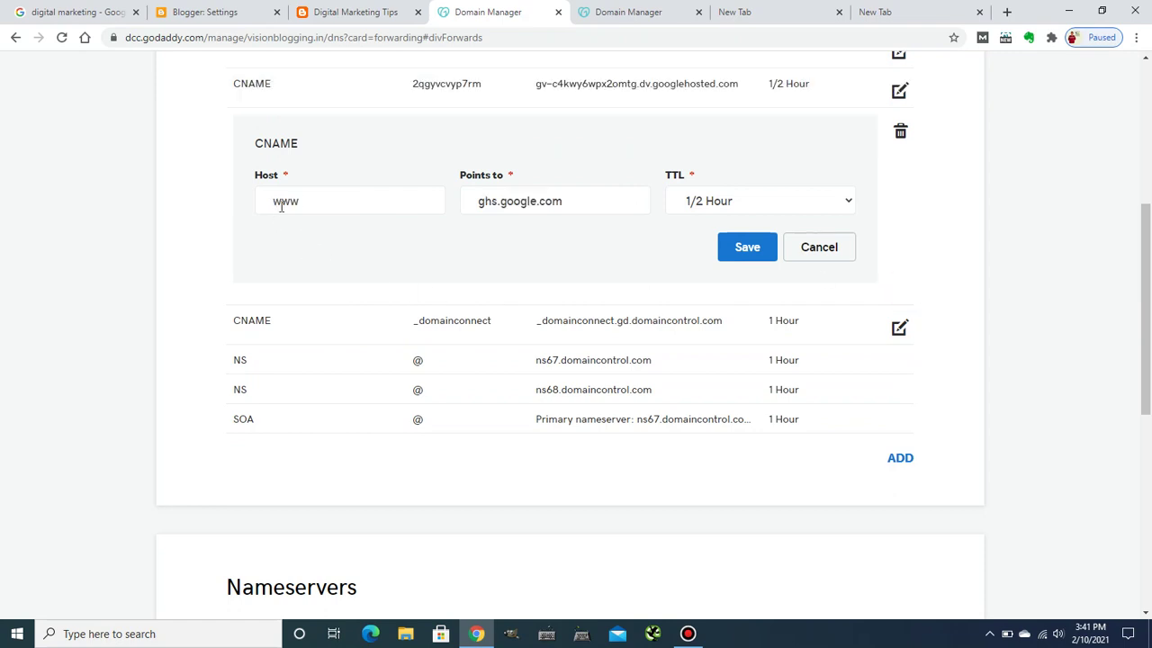
left_click_drag(299, 207, 269, 204)
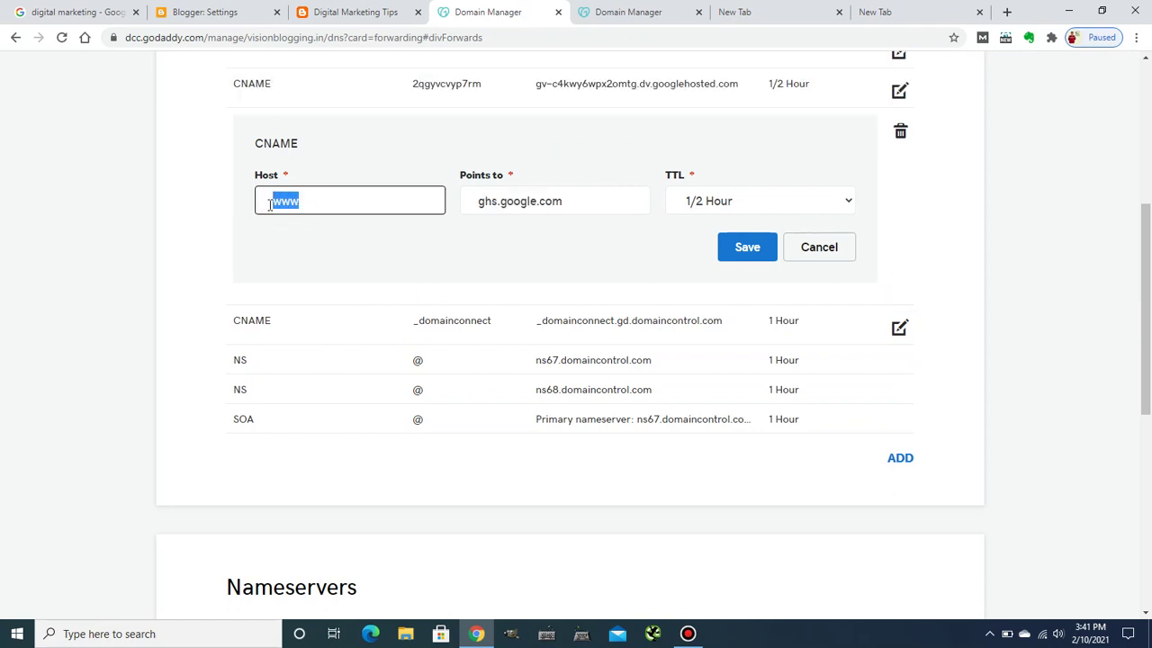
left_click(570, 205)
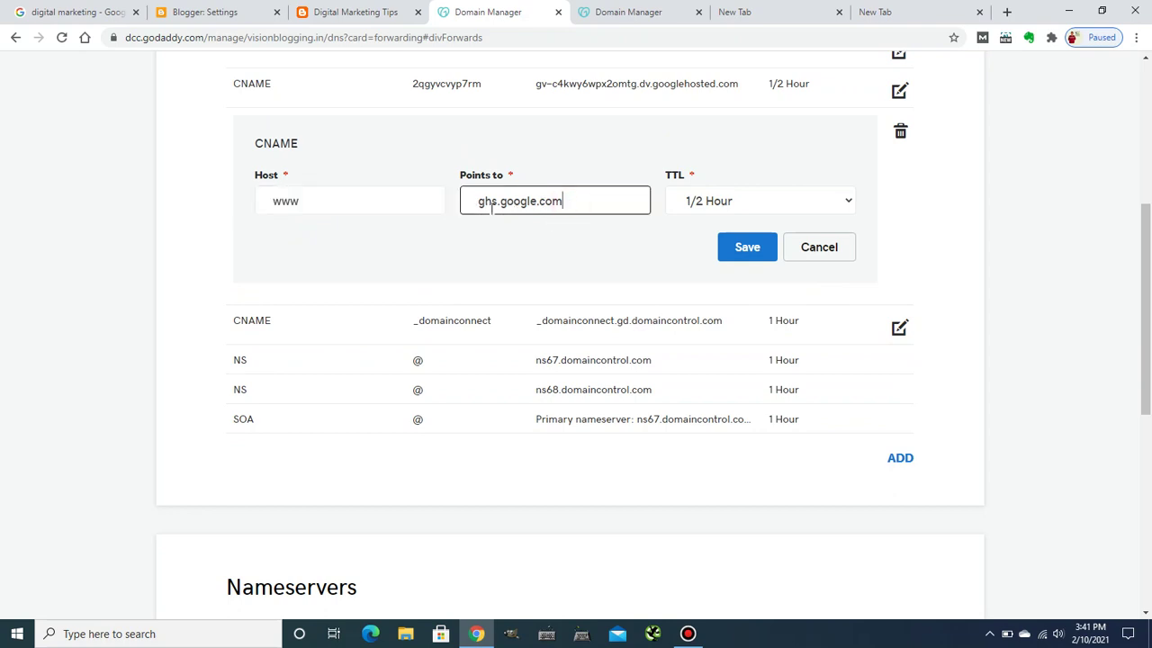
left_click(216, 12)
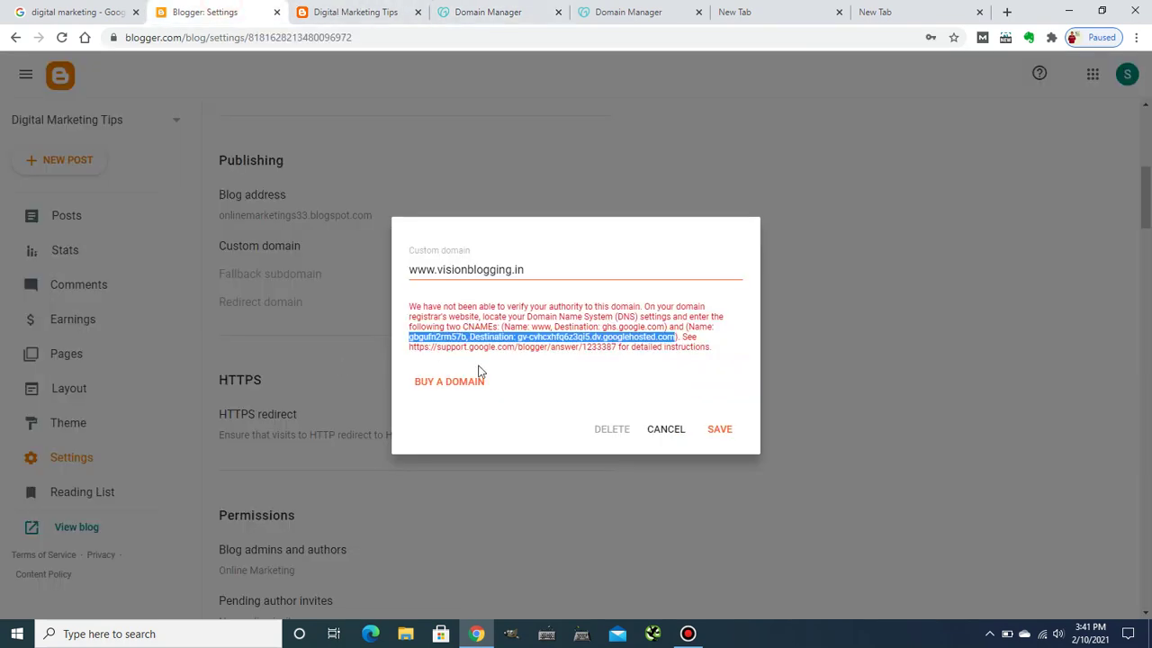
left_click(633, 317)
left_click_drag(600, 327, 661, 327)
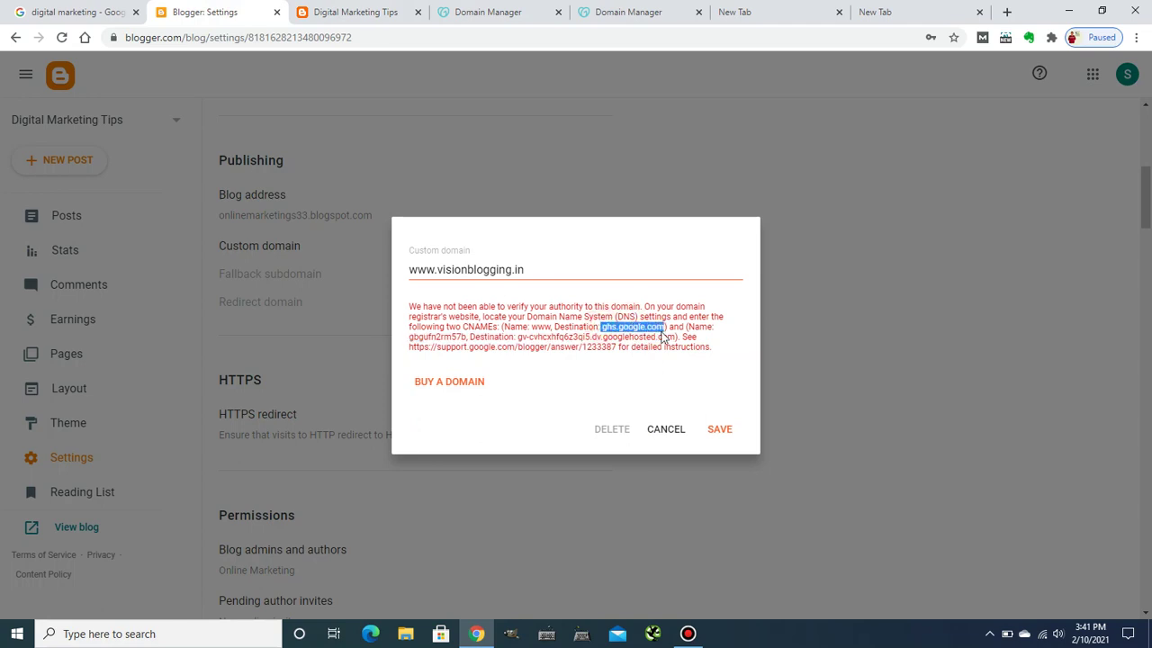
left_click(500, 12)
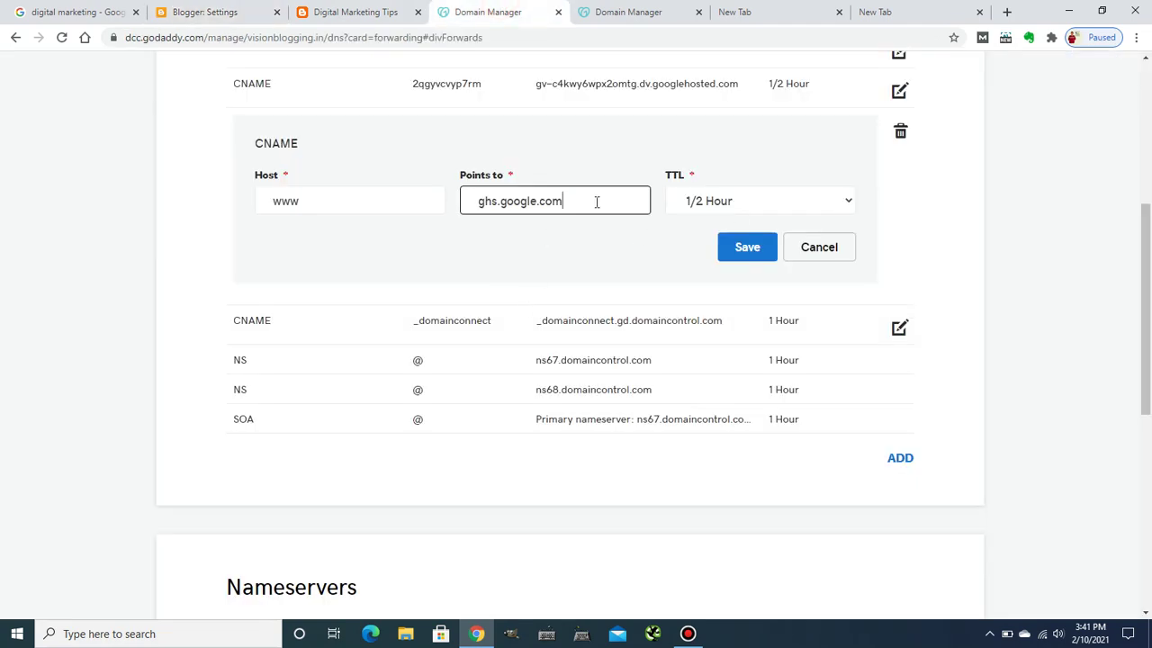
- Review the TTL options of the www CNAME record and save the record with a TTL of 1/2 Hour
left_click(844, 203)
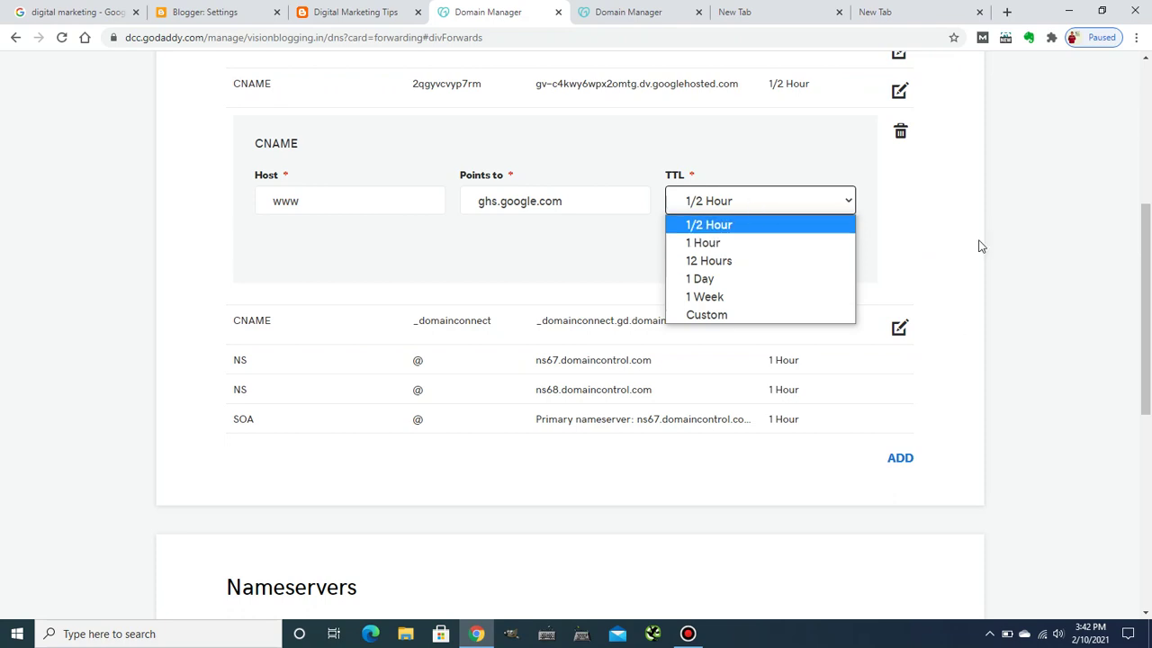
left_click(1048, 247)
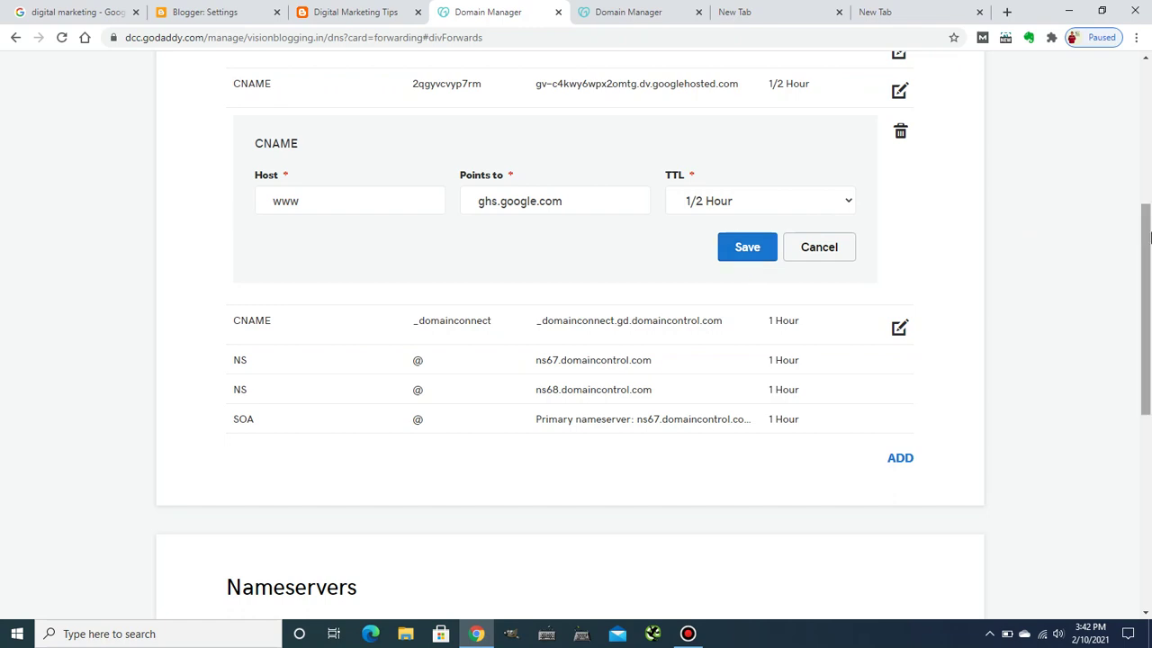
scroll(1148, 236, "down", 1)
left_click(751, 225)
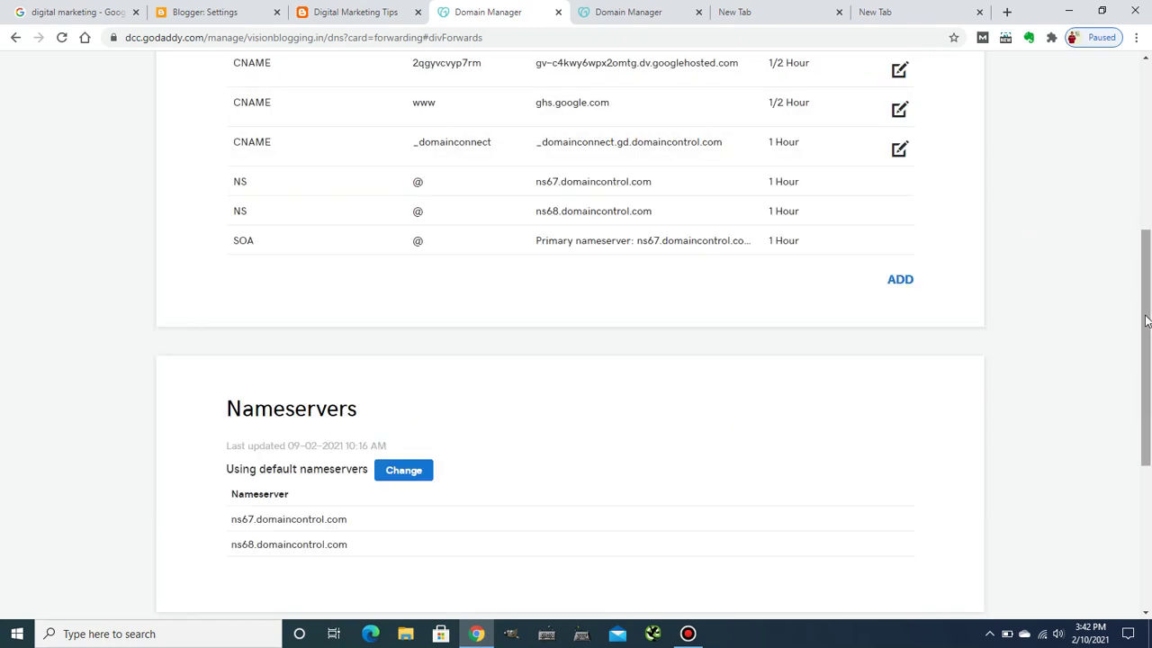
- Copy the name of the second required CNAME, gbgufn2rm57b, from Blogger's custom domain dialog
scroll(657, 135, "up", 1)
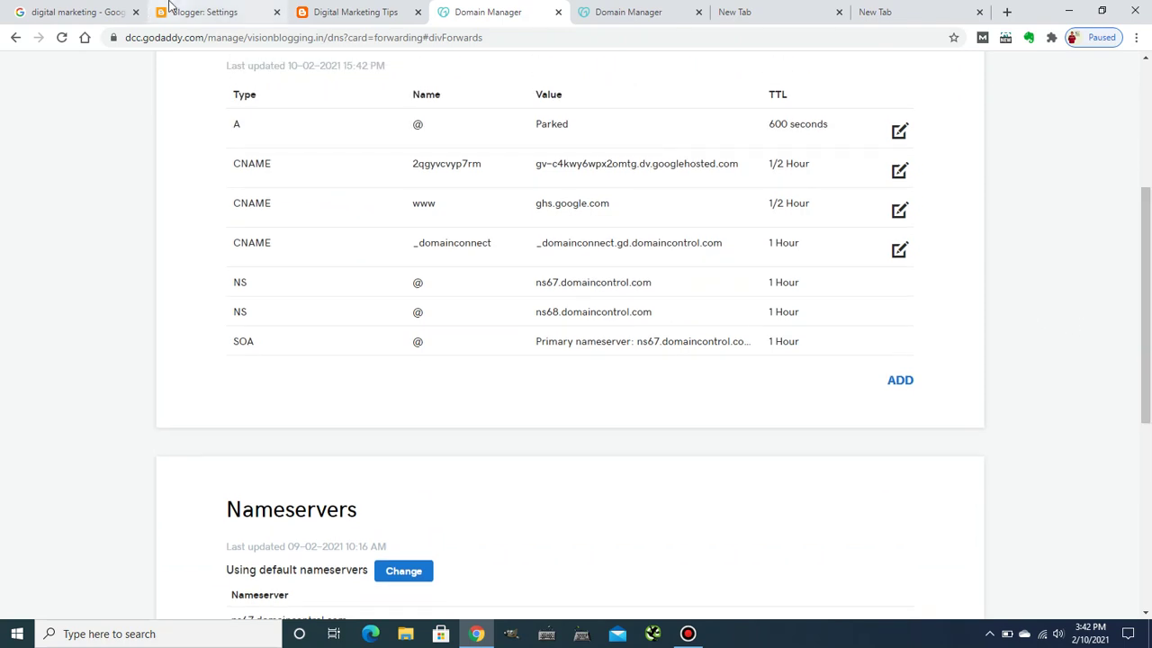
left_click(205, 12)
left_click(428, 335)
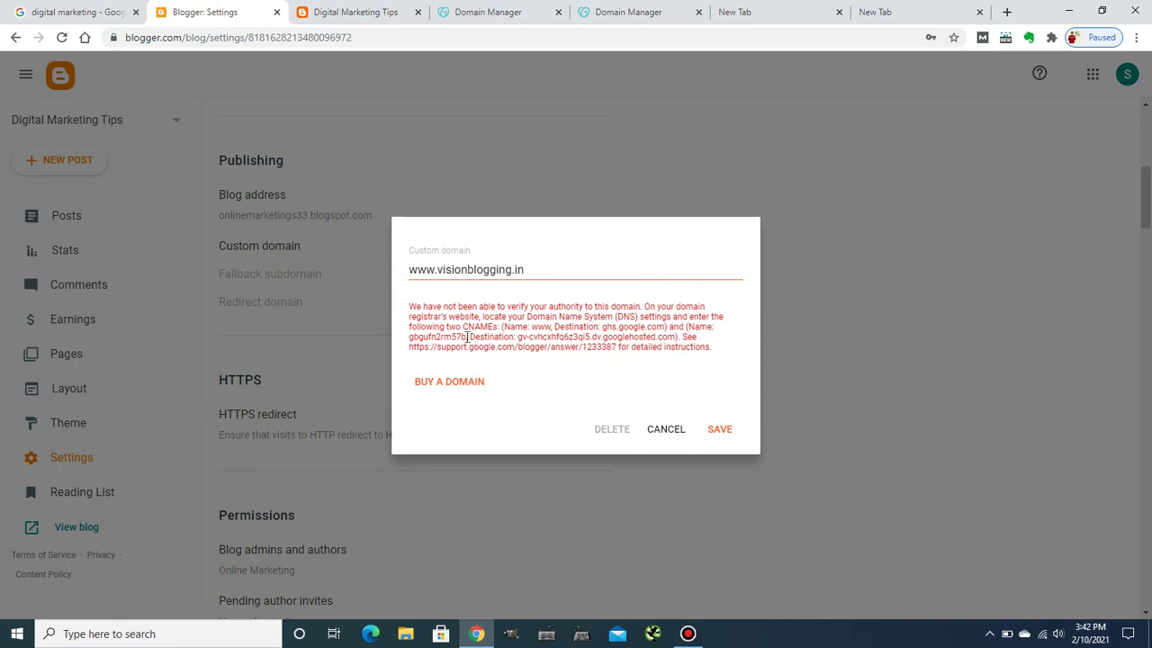
left_click_drag(464, 335, 421, 338)
left_click(465, 334)
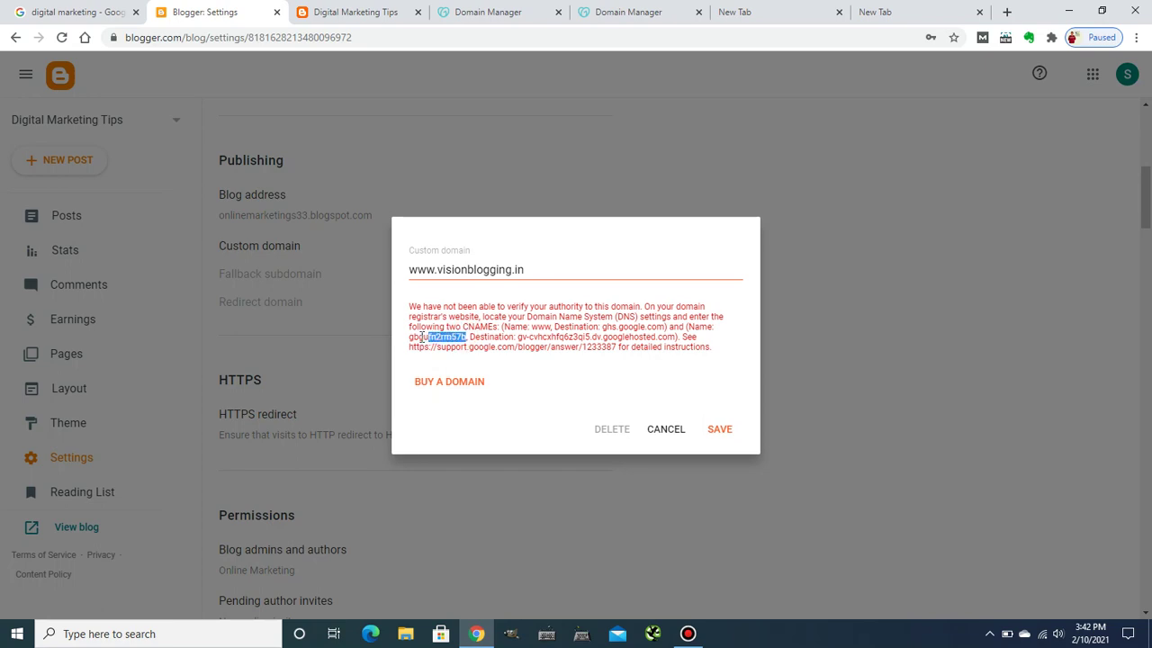
right_click(410, 342)
left_click(429, 352)
- Edit the googlehosted.com CNAME record in GoDaddy and replace its host with gbgufn2rm57b
left_click(495, 13)
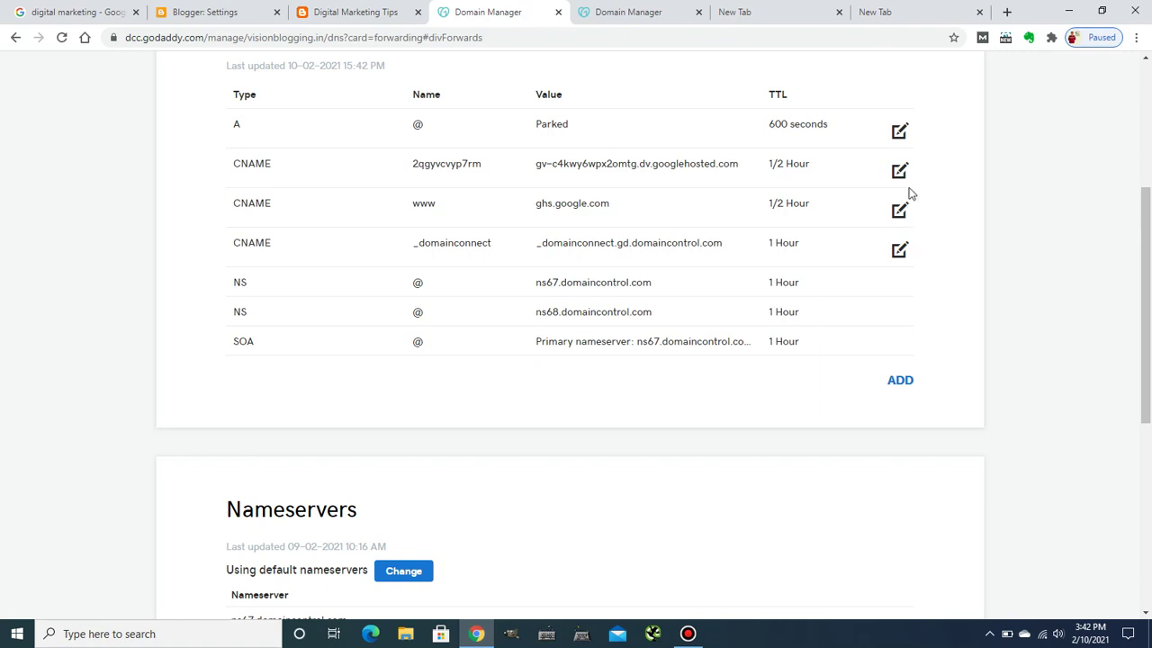
left_click(205, 9)
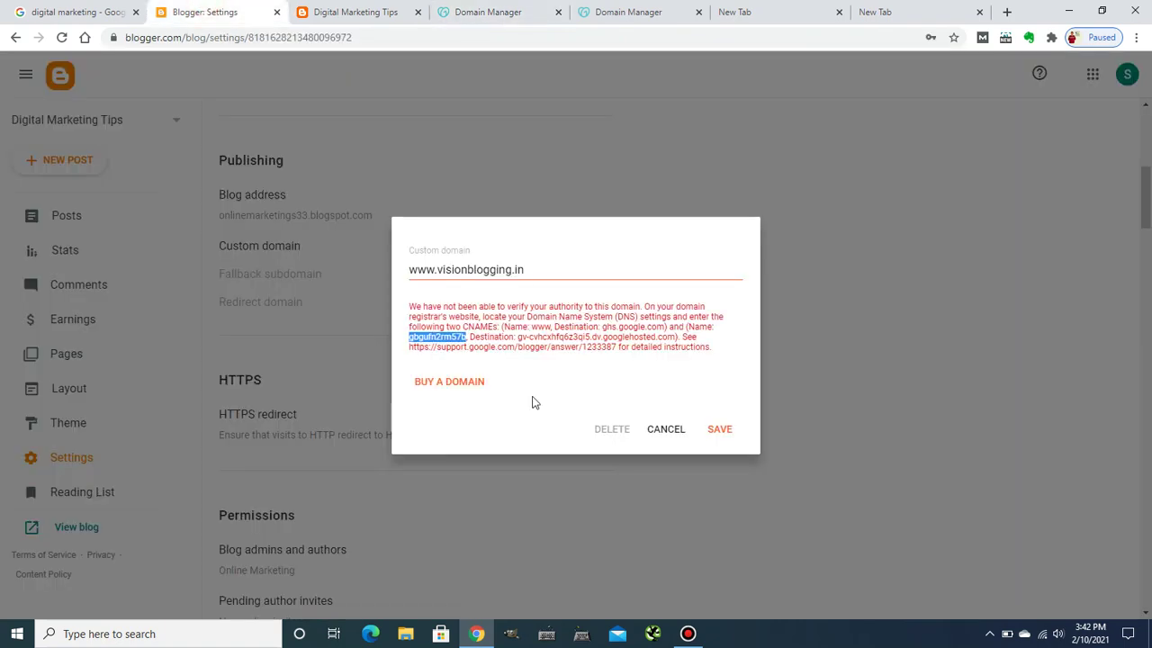
left_click(527, 13)
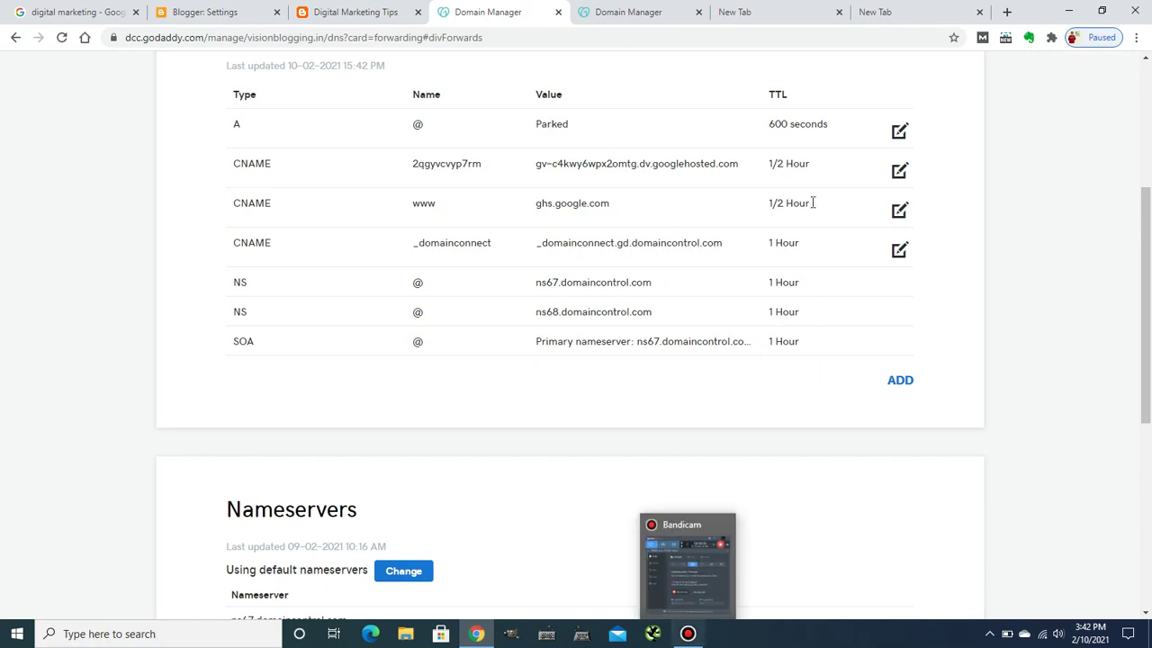
left_click(900, 172)
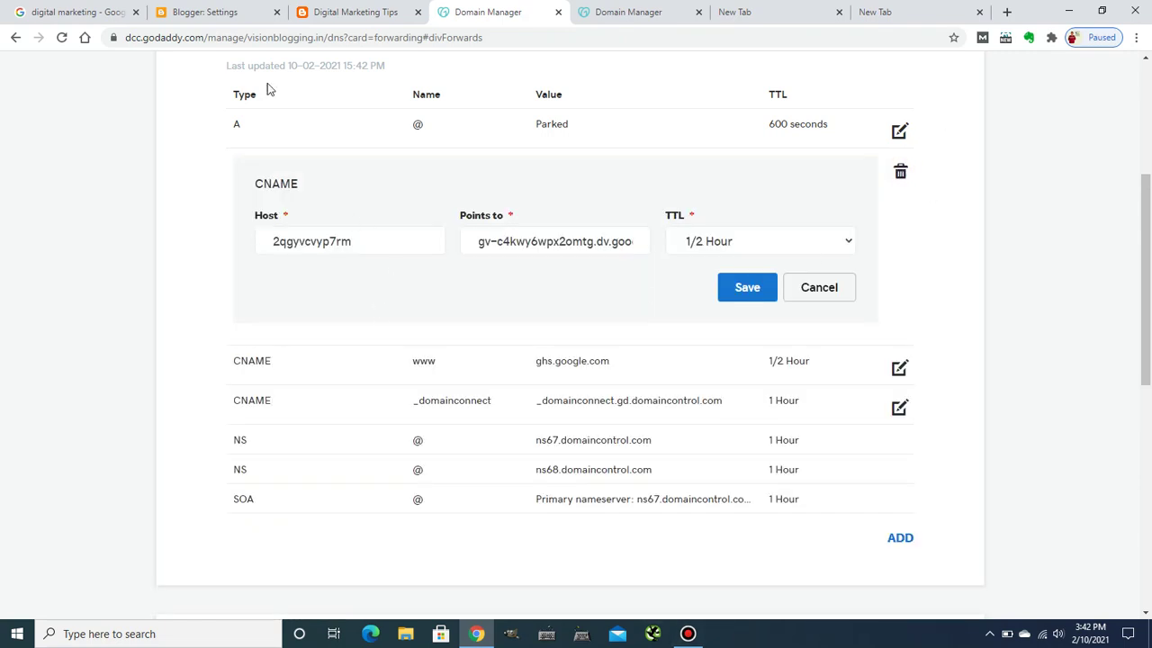
left_click(205, 12)
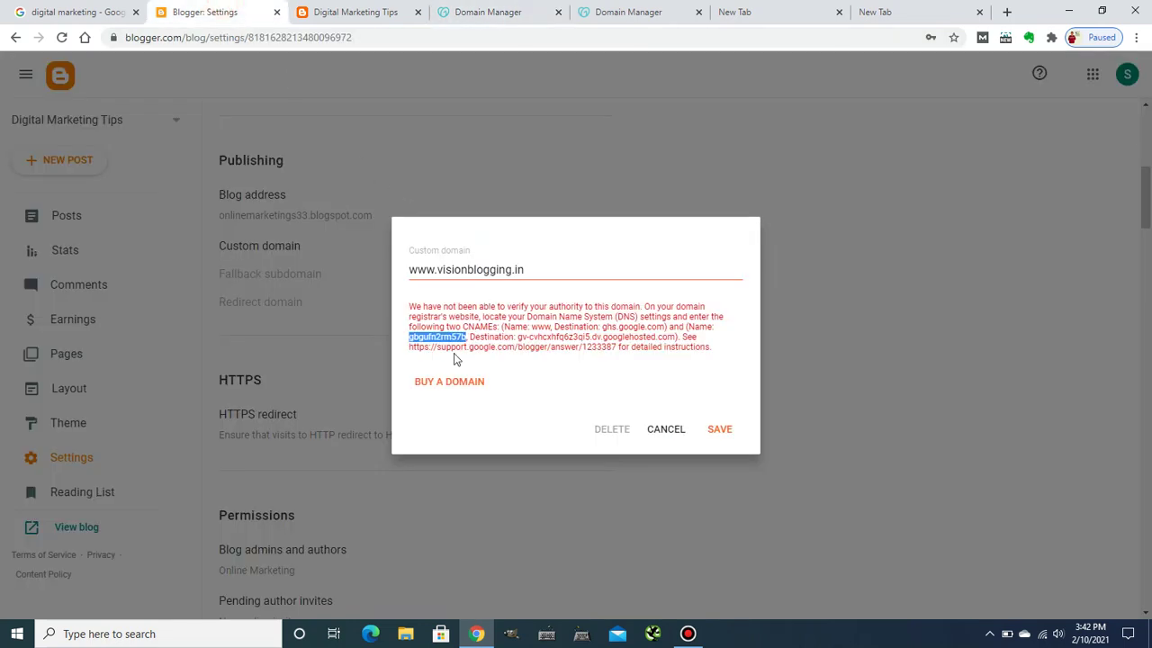
left_click(495, 13)
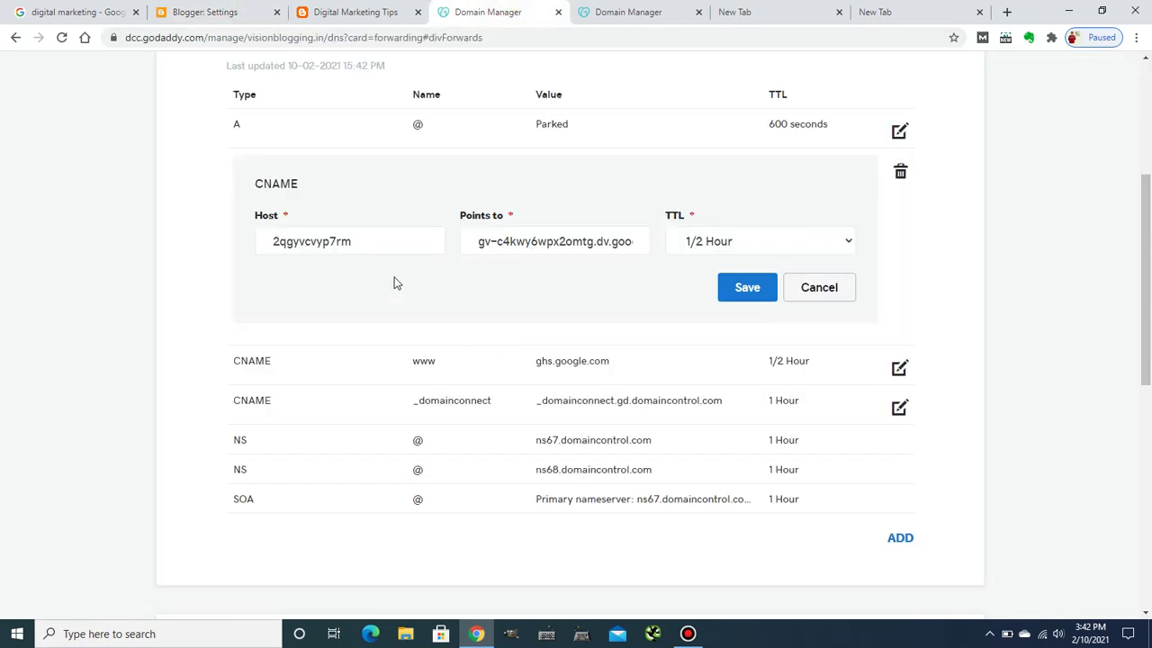
left_click(373, 243)
left_click_drag(369, 241, 246, 245)
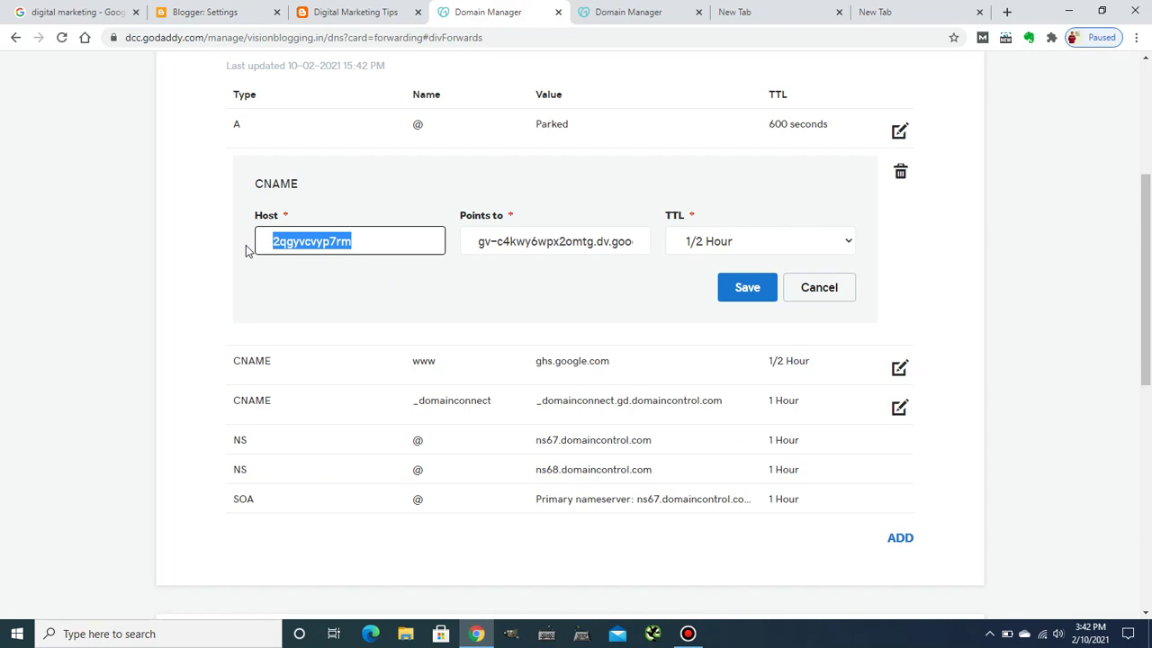
key("BackSpace")
right_click(304, 238)
left_click(354, 348)
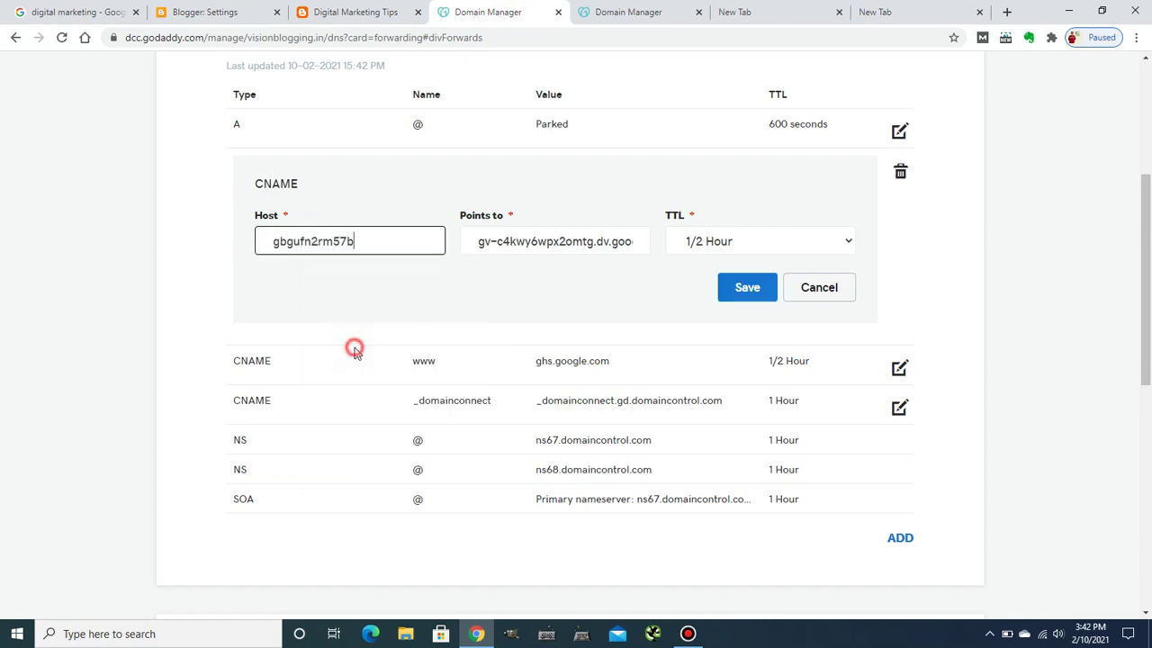
- Replace the same record's destination with gv-cvhcxhfq6z3qi5.dv.googlehosted.com, copied from Blogger, and save the record
left_click_drag(475, 241, 653, 258)
key("BackSpace")
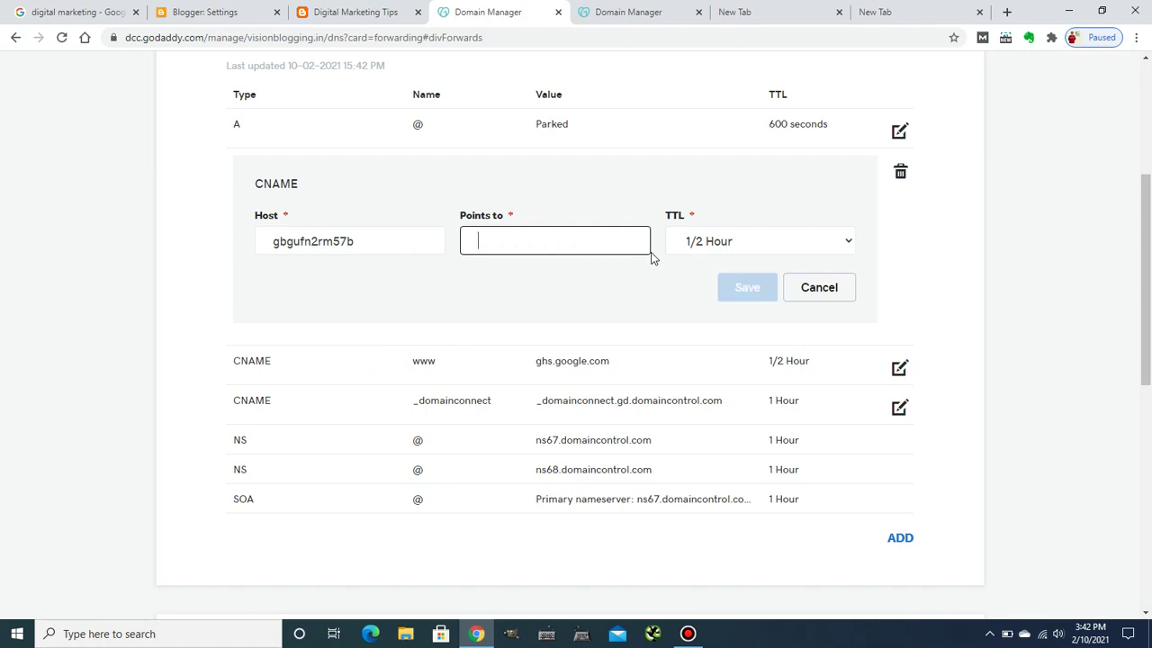
left_click(207, 12)
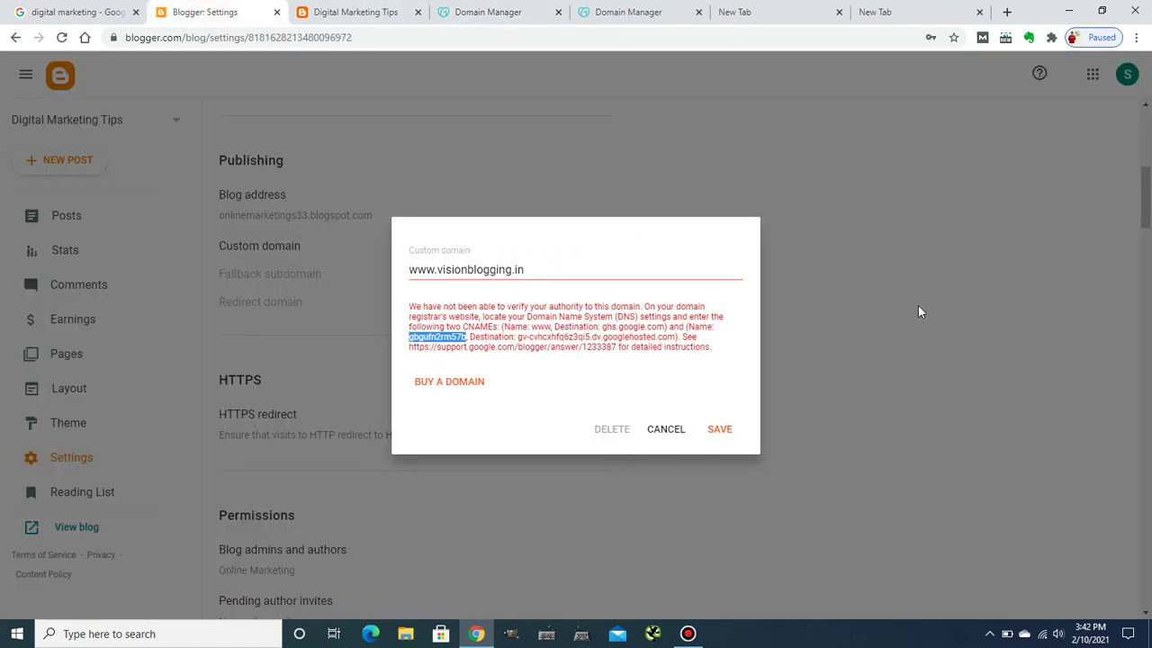
left_click_drag(518, 337, 667, 342)
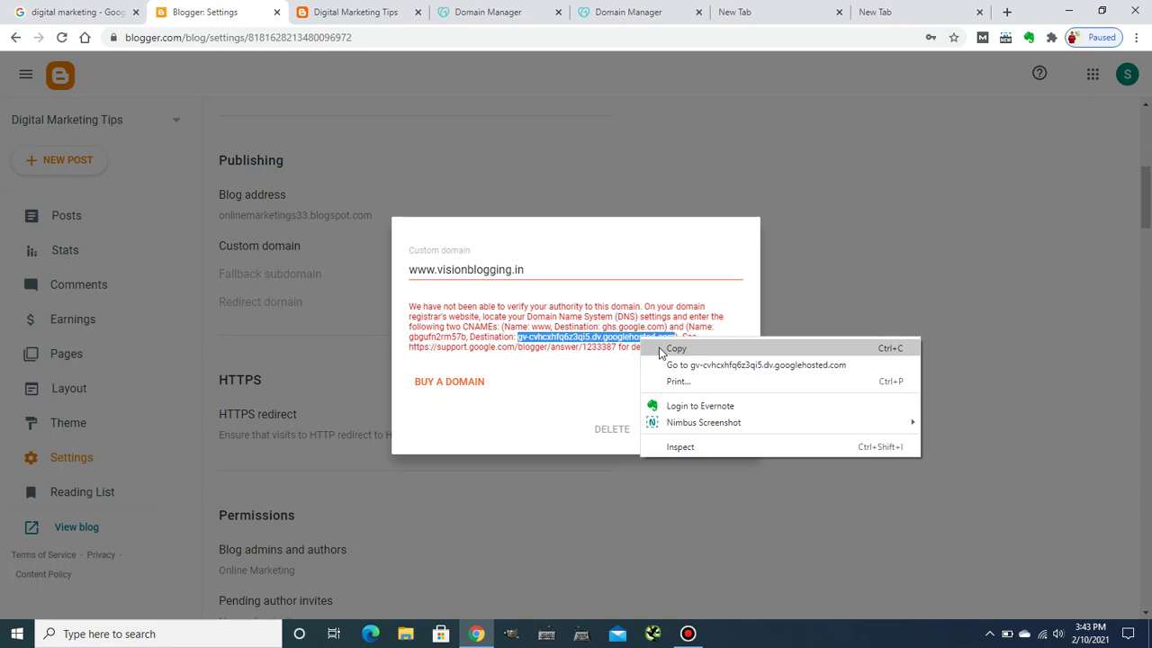
left_click(665, 350)
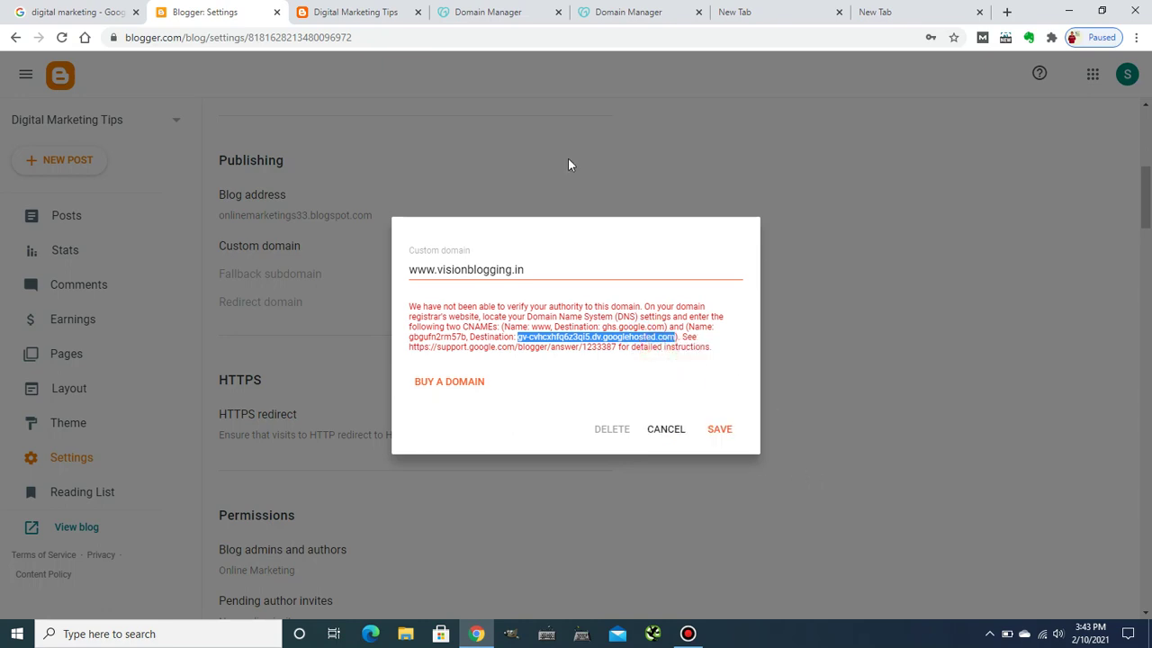
left_click(491, 12)
right_click(497, 241)
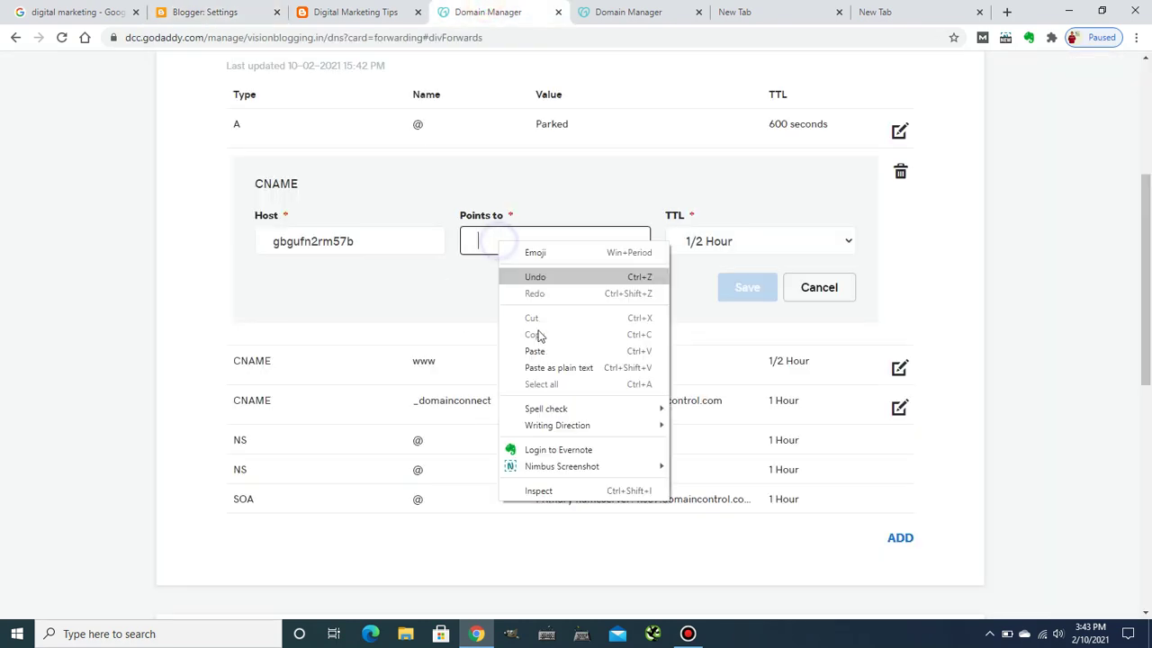
left_click(534, 350)
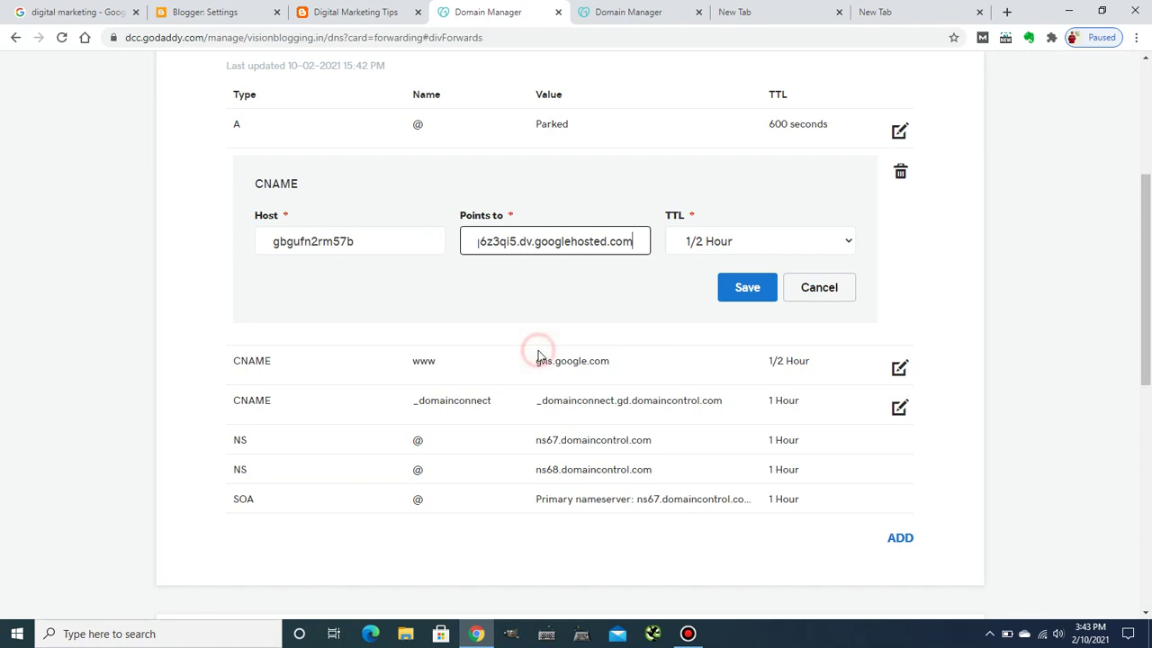
left_click(743, 288)
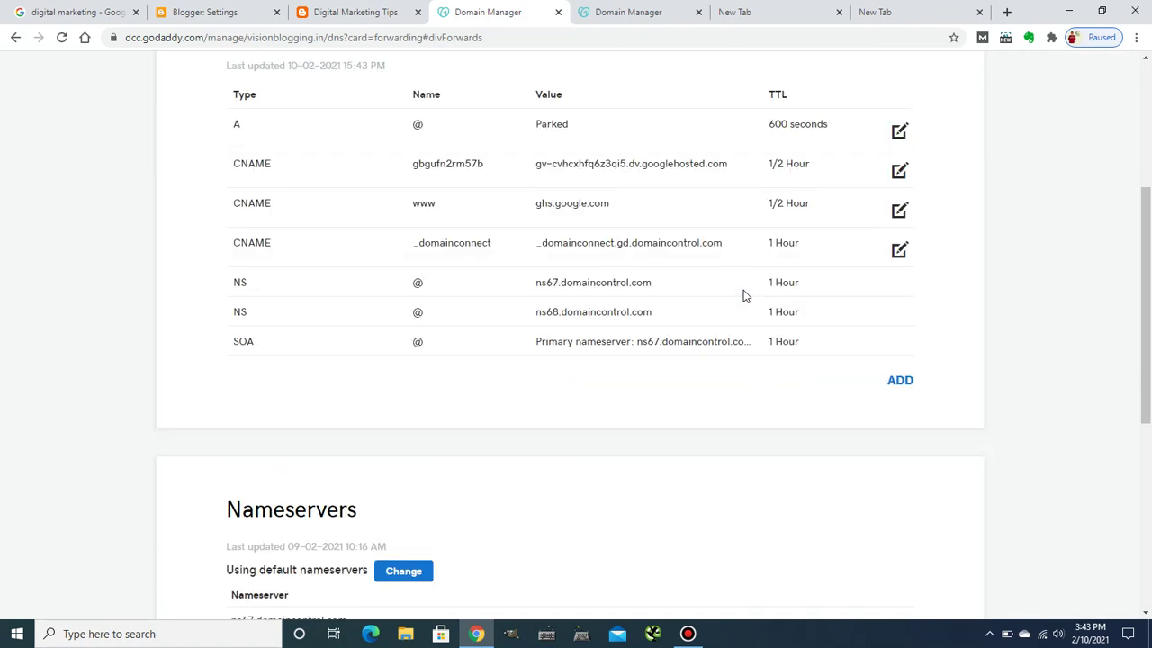
- Check the saved CNAME records in GoDaddy against the two name and destination pairs in Blogger's custom domain dialog
left_click_drag(1148, 252, 1148, 229)
left_click(206, 11)
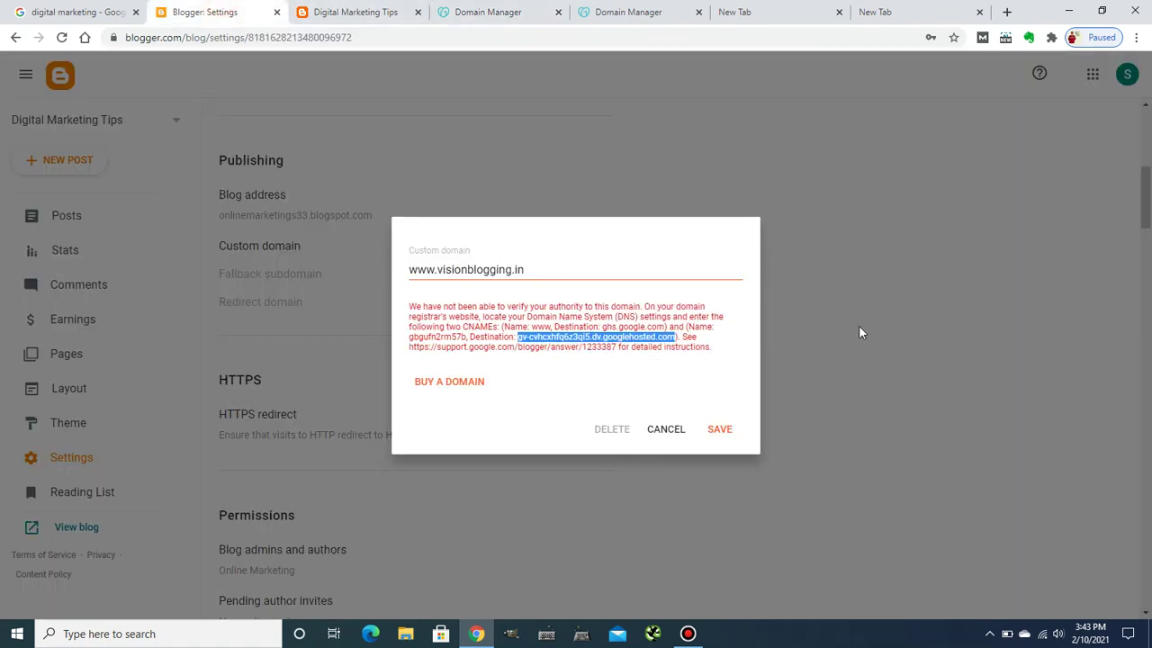
left_click(506, 11)
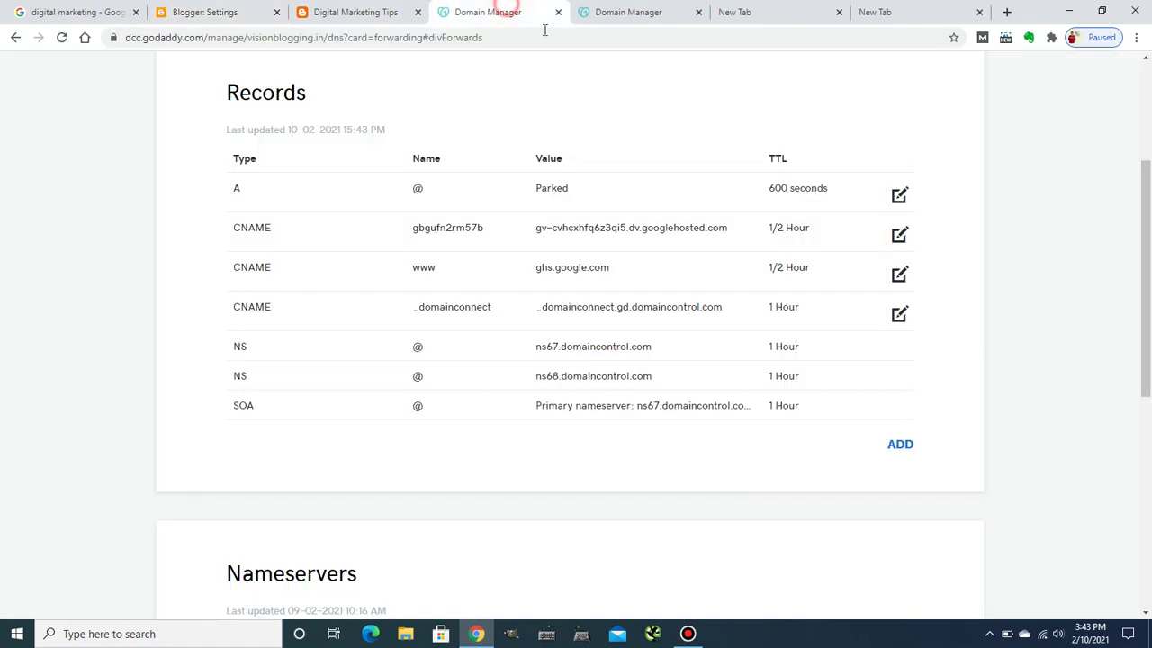
scroll(1148, 220, "up", 3)
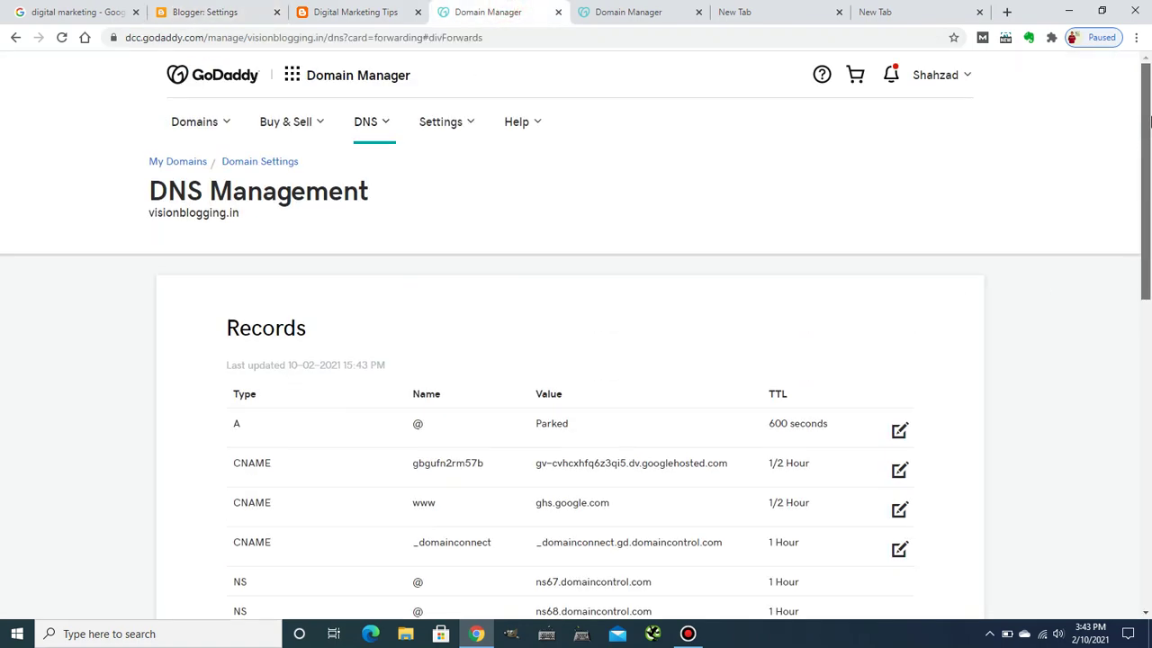
left_click(205, 12)
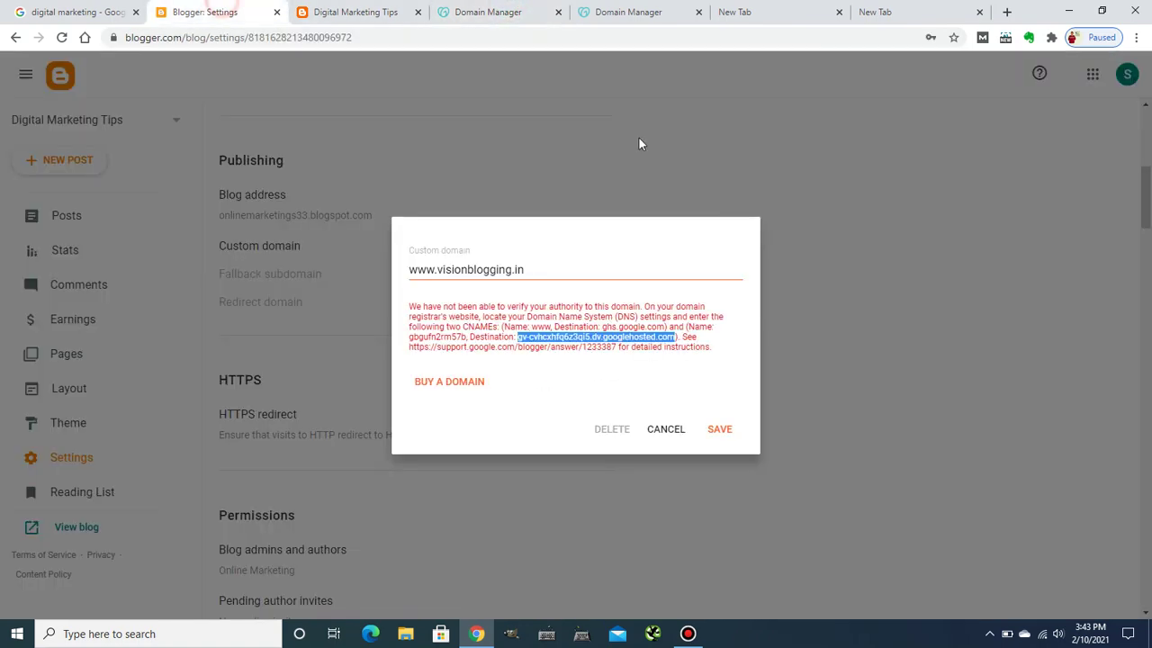
left_click(731, 349)
left_click(717, 430)
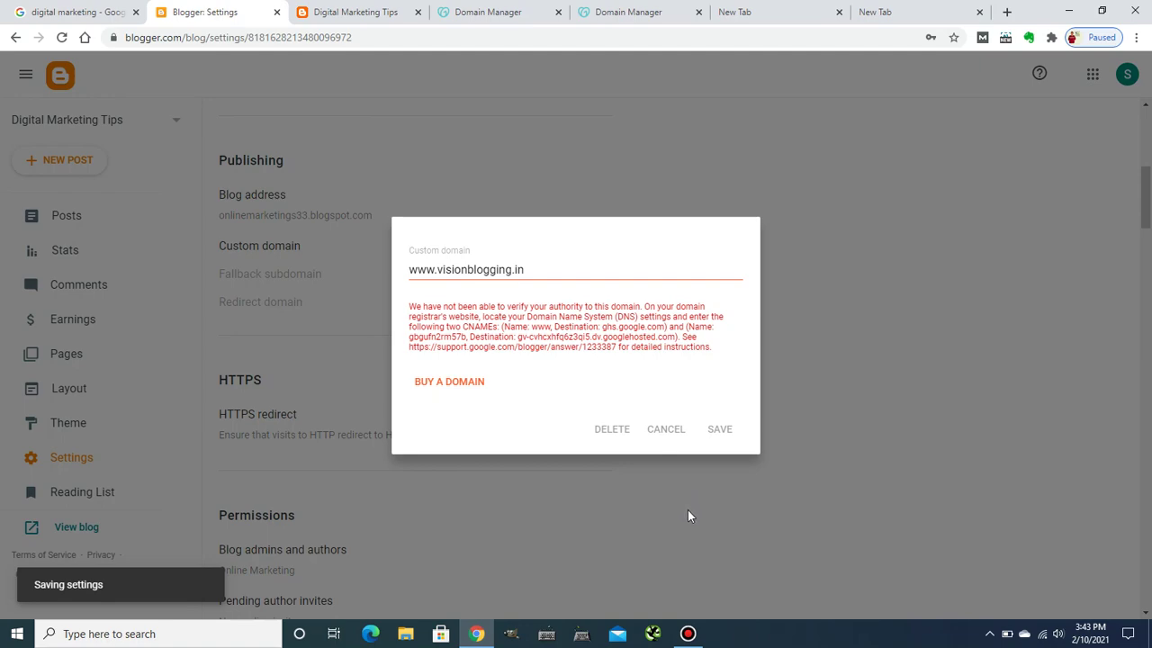
- View the Digital Marketing Tips blog from Blogger to check which address it opens under
left_click(362, 13)
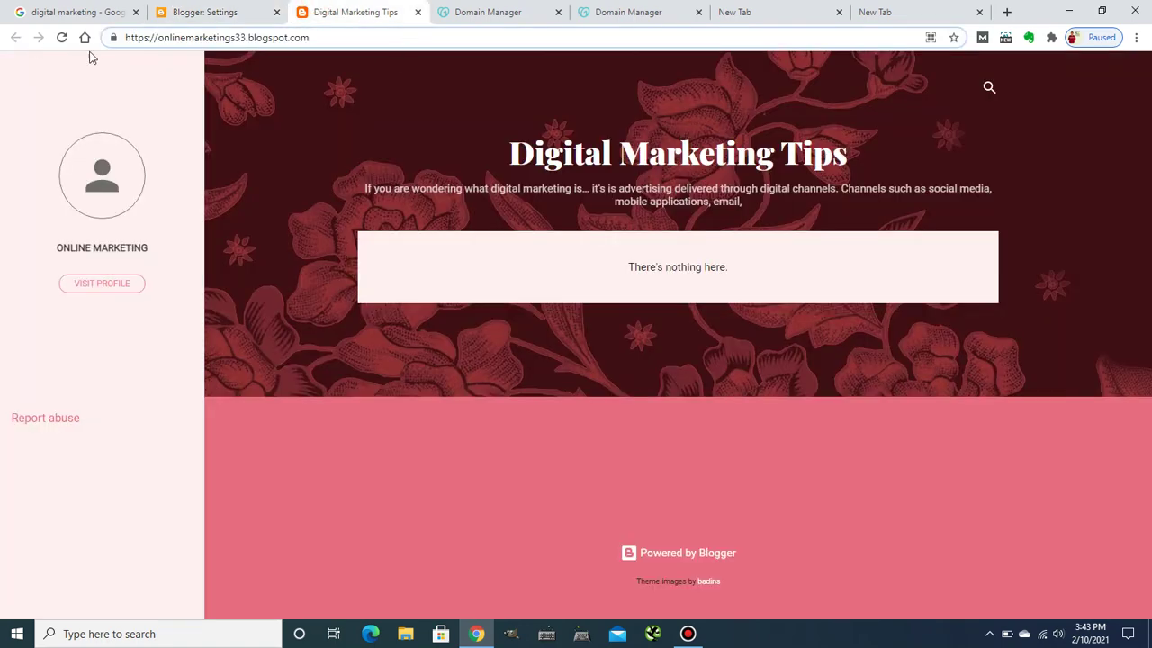
left_click(205, 10)
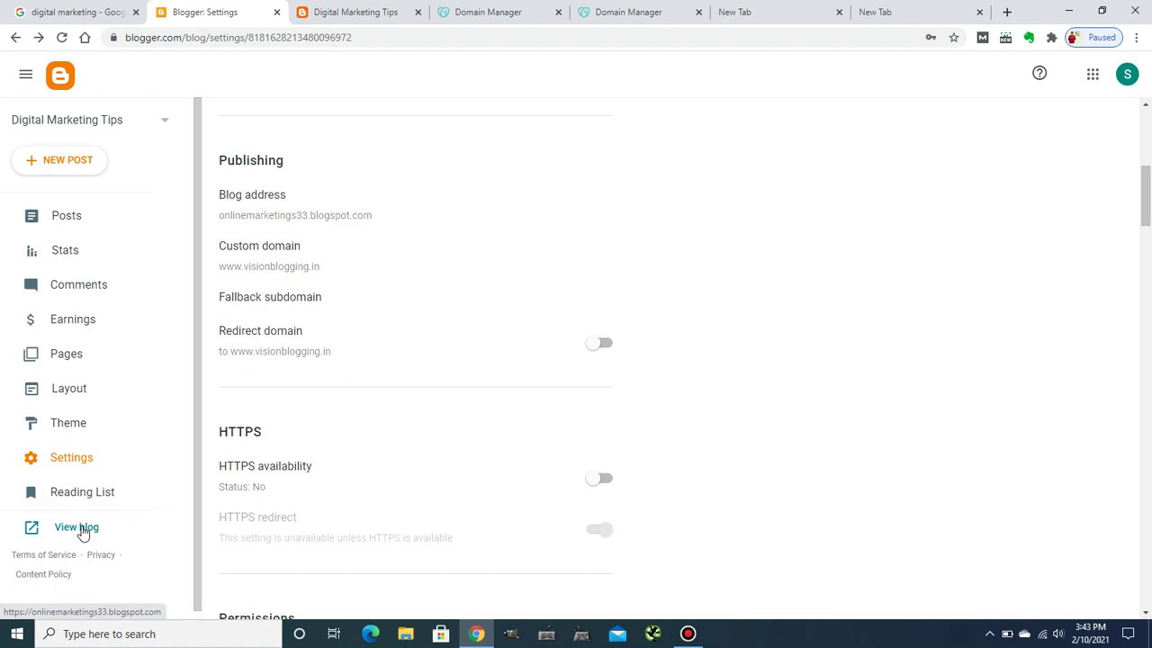
left_click(79, 528)
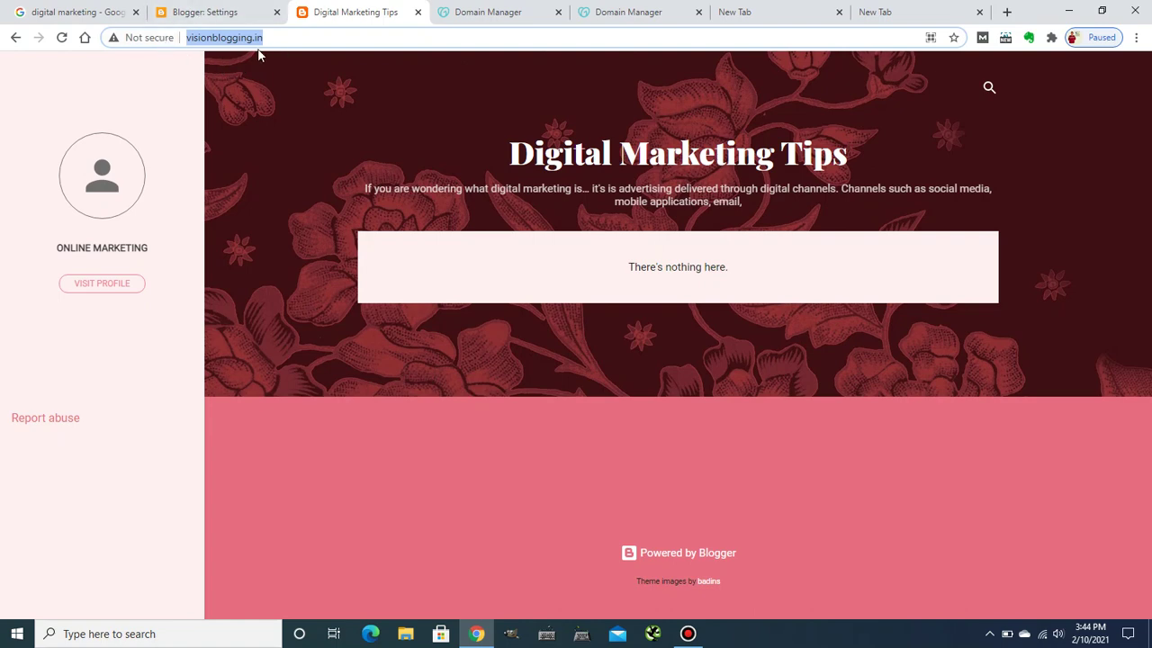
left_click(215, 12)
left_click(355, 11)
left_click(216, 12)
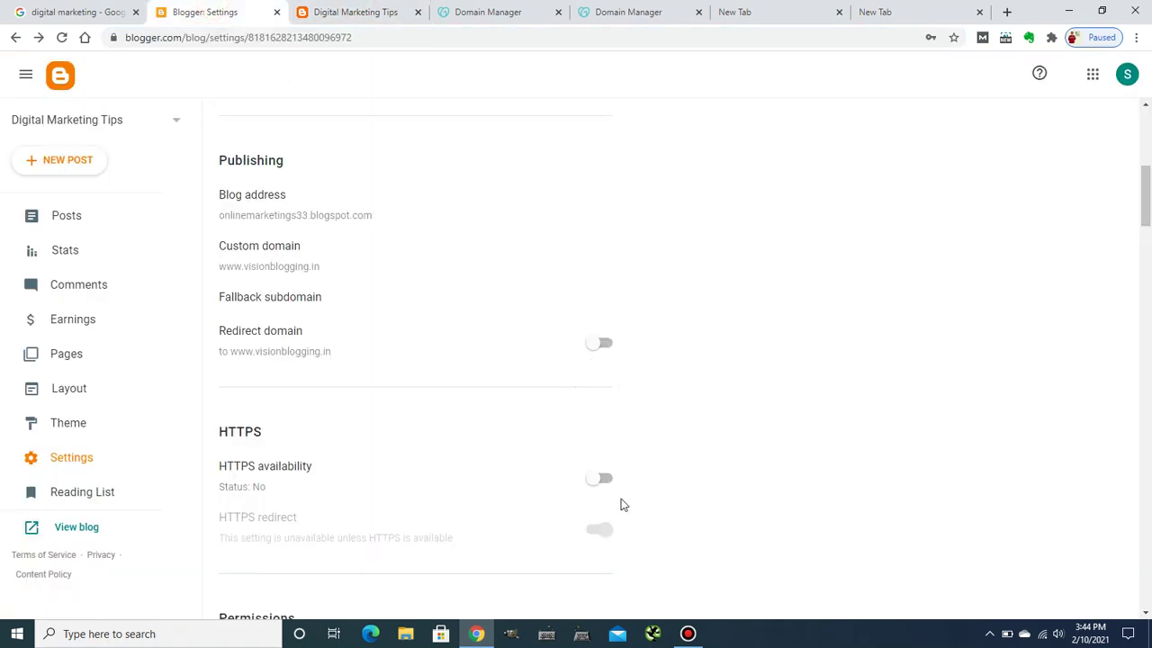
left_click(601, 346)
left_click(363, 18)
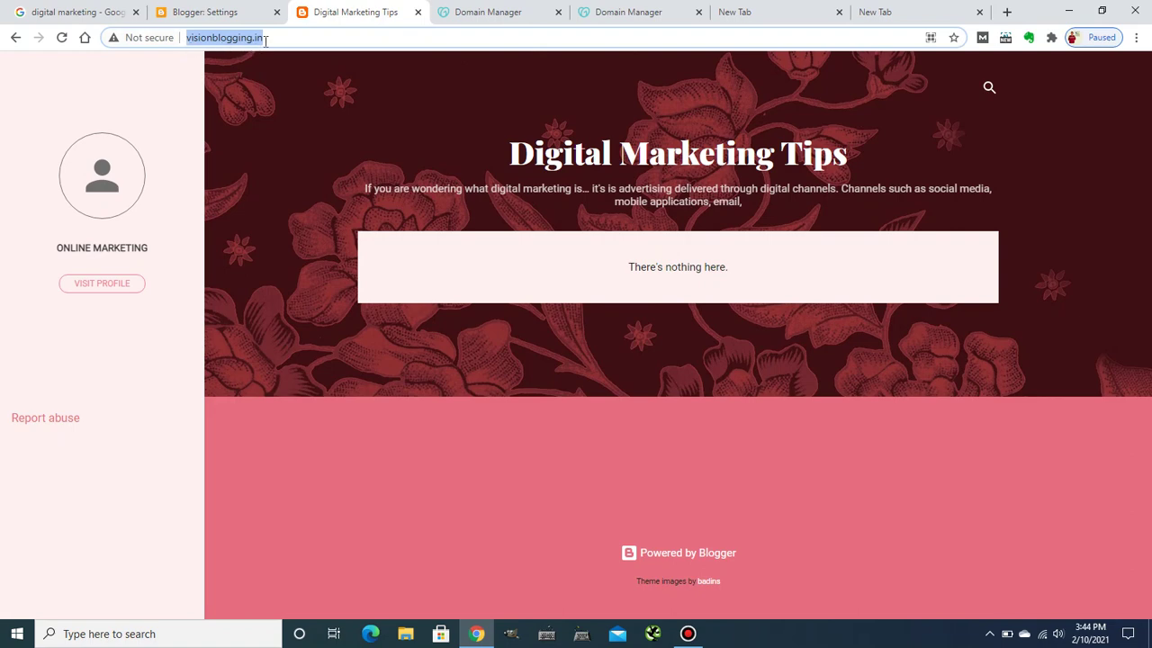
left_click(225, 10)
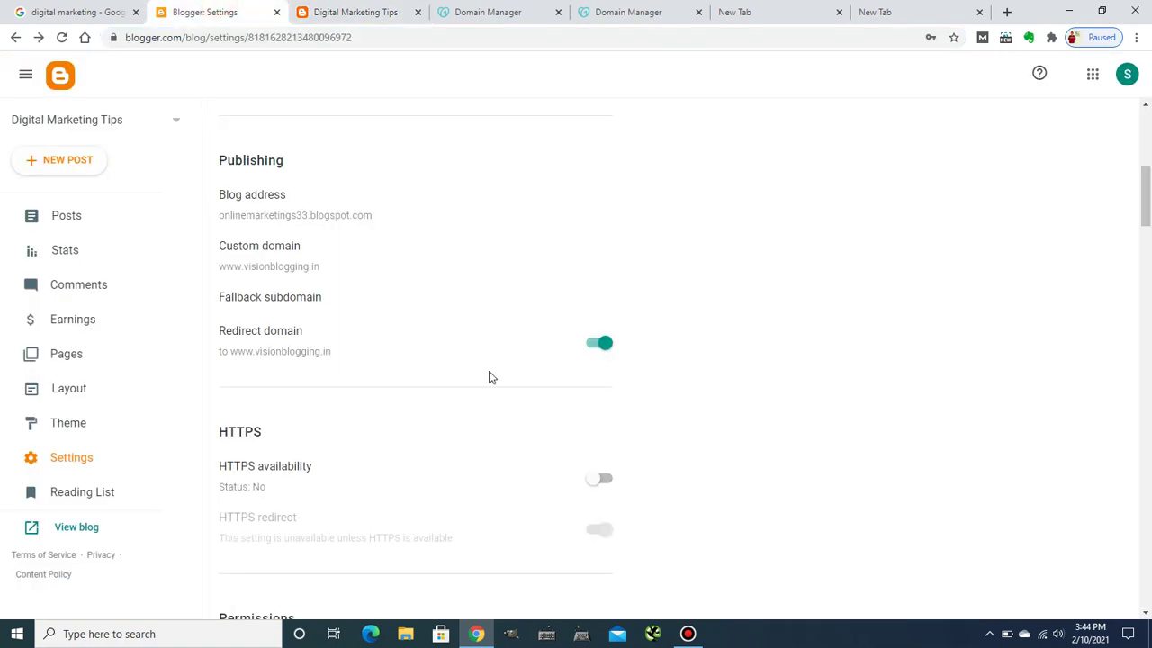
left_click(72, 530)
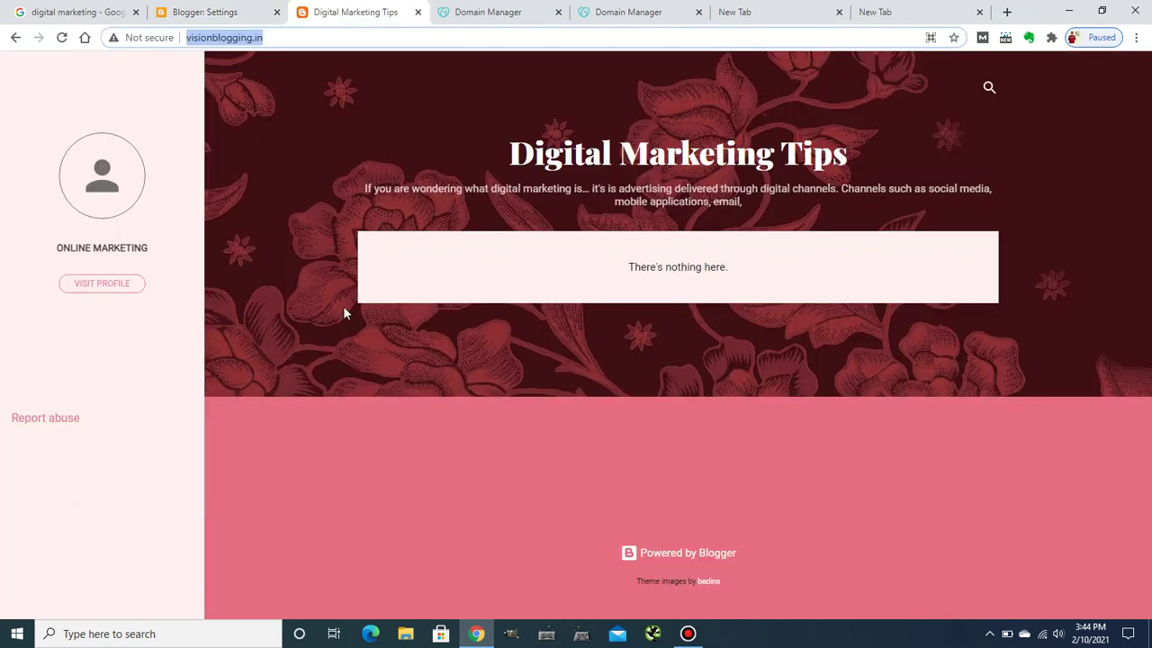
left_click(62, 36)
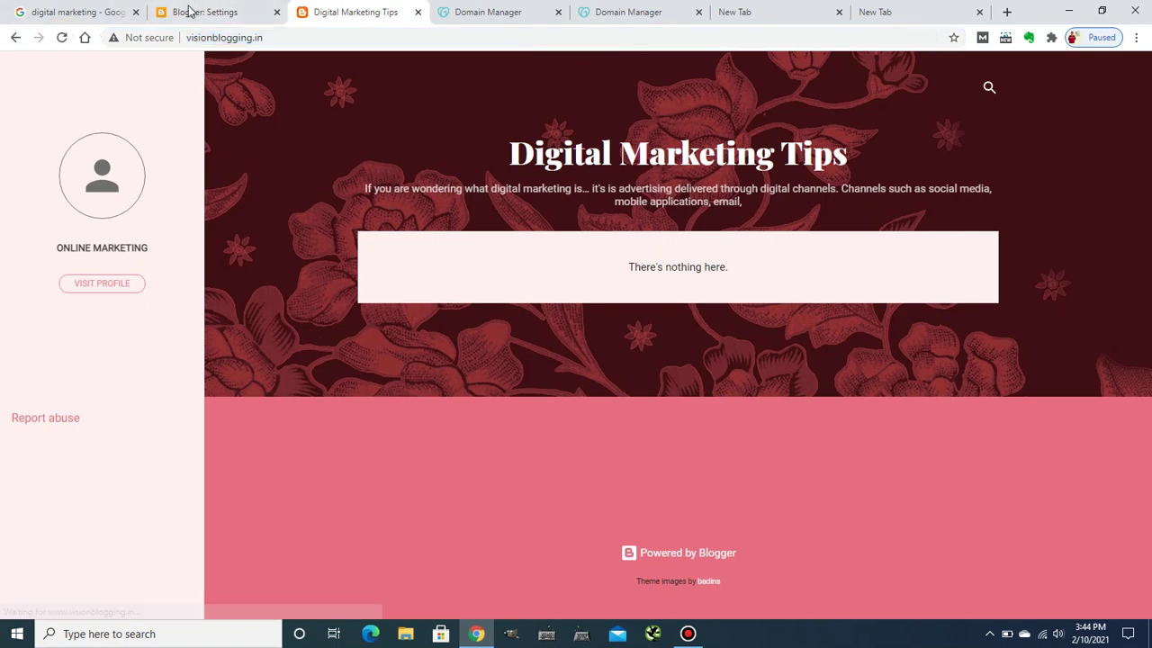
- Turn on HTTPS availability for the custom domain in Blogger's settings and view the blog again
left_click(252, 12)
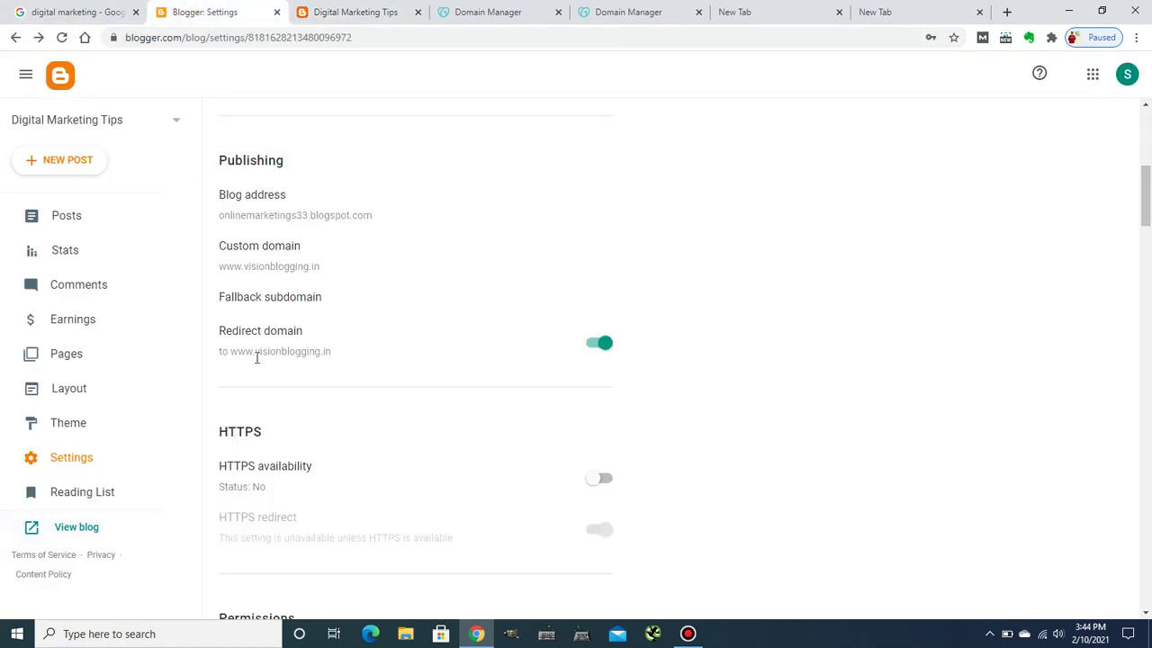
left_click(604, 482)
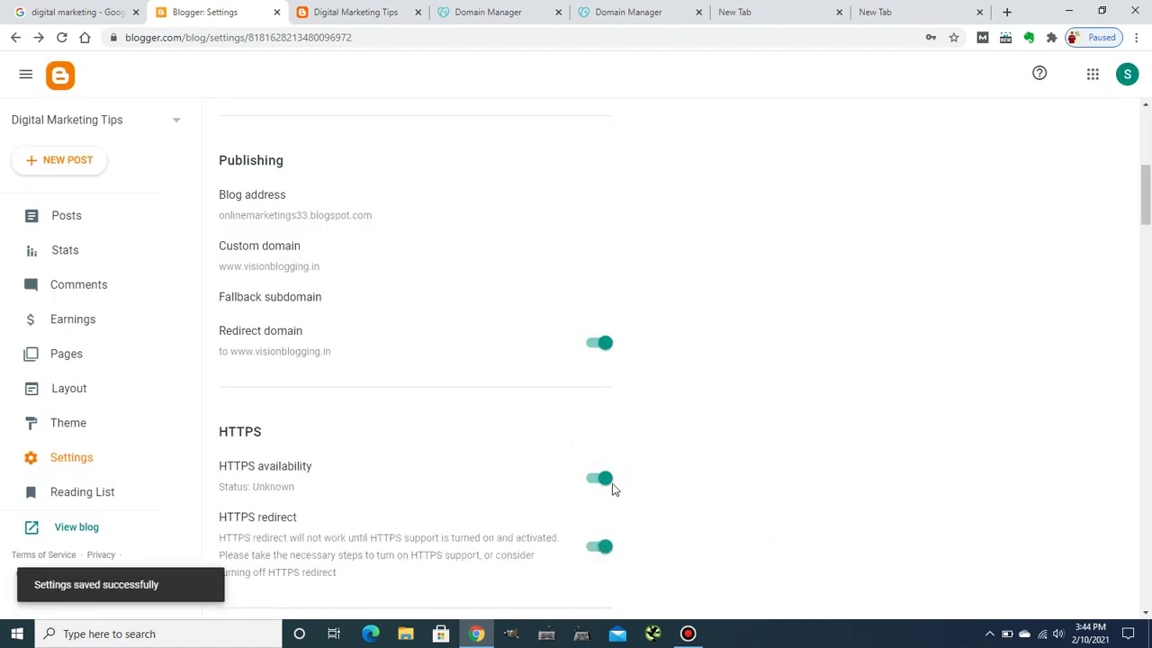
left_click(350, 12)
left_click(249, 6)
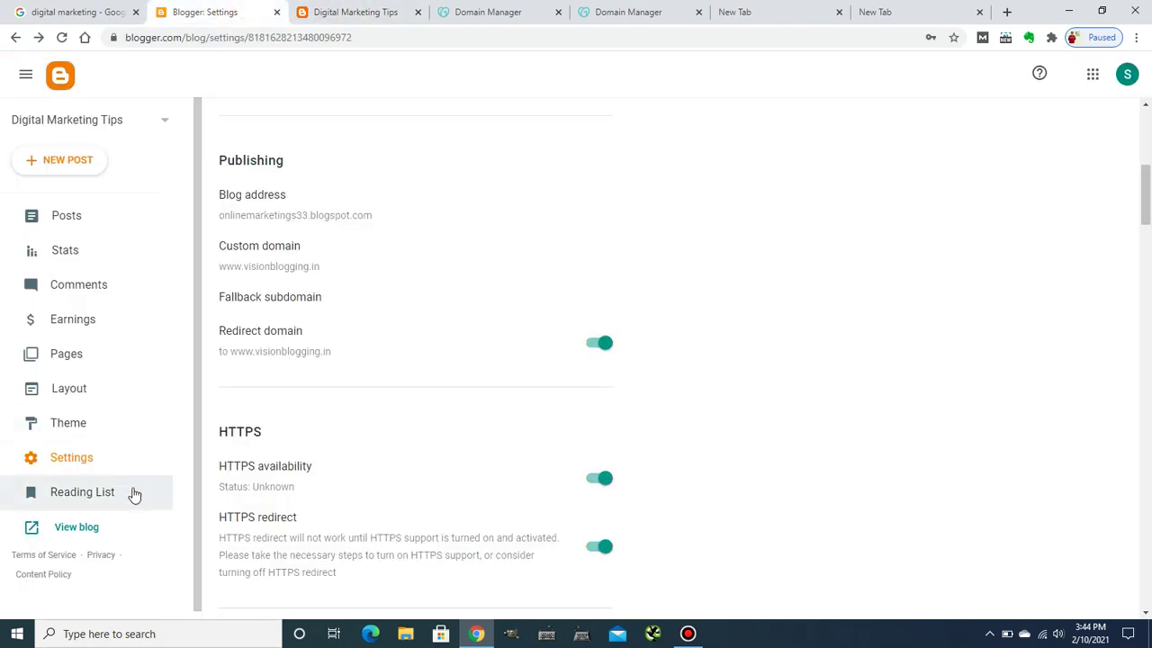
left_click(81, 529)
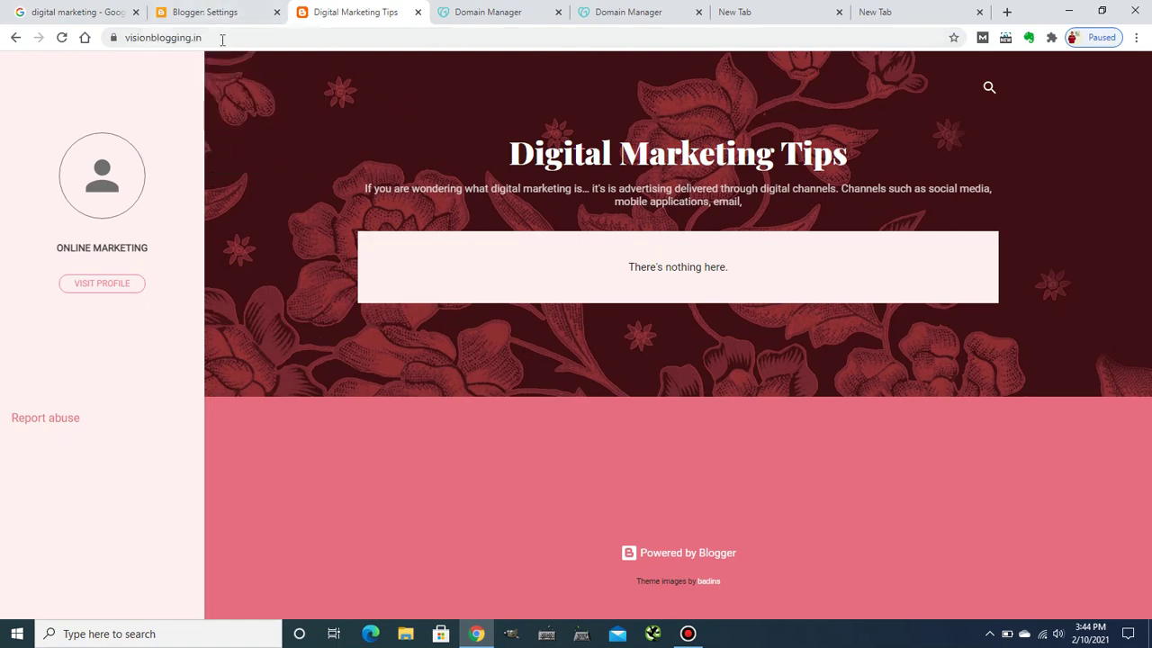
- Review the custom domain and HTTPS settings against the live blog's address, reopening the blog from Blogger
left_click(214, 14)
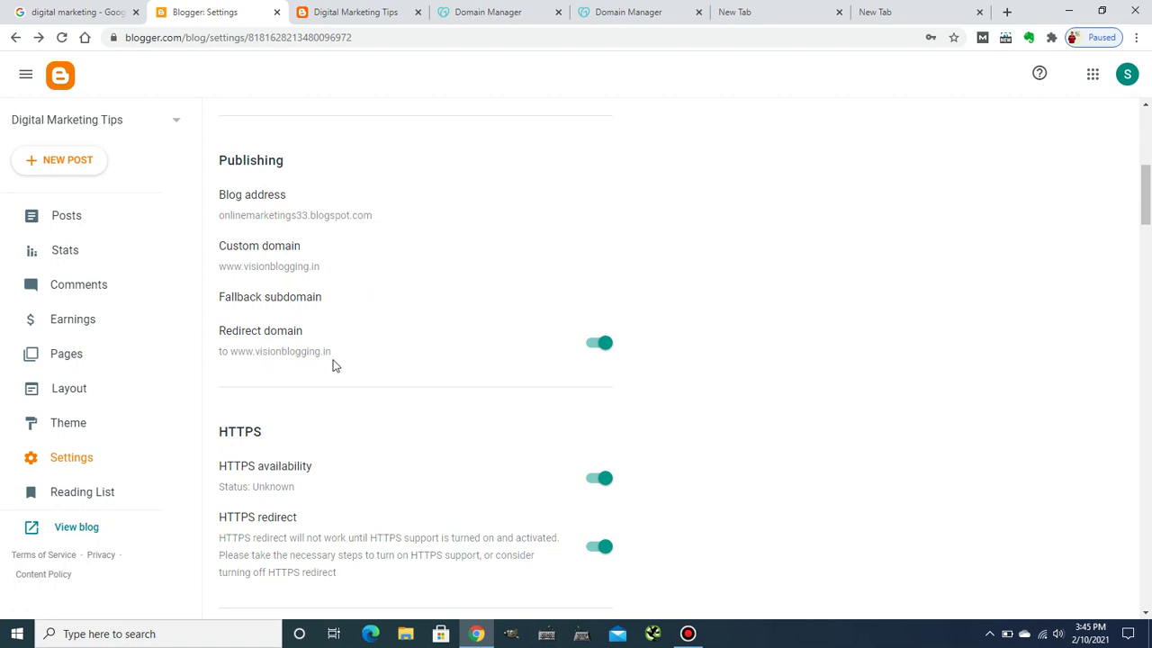
left_click(342, 4)
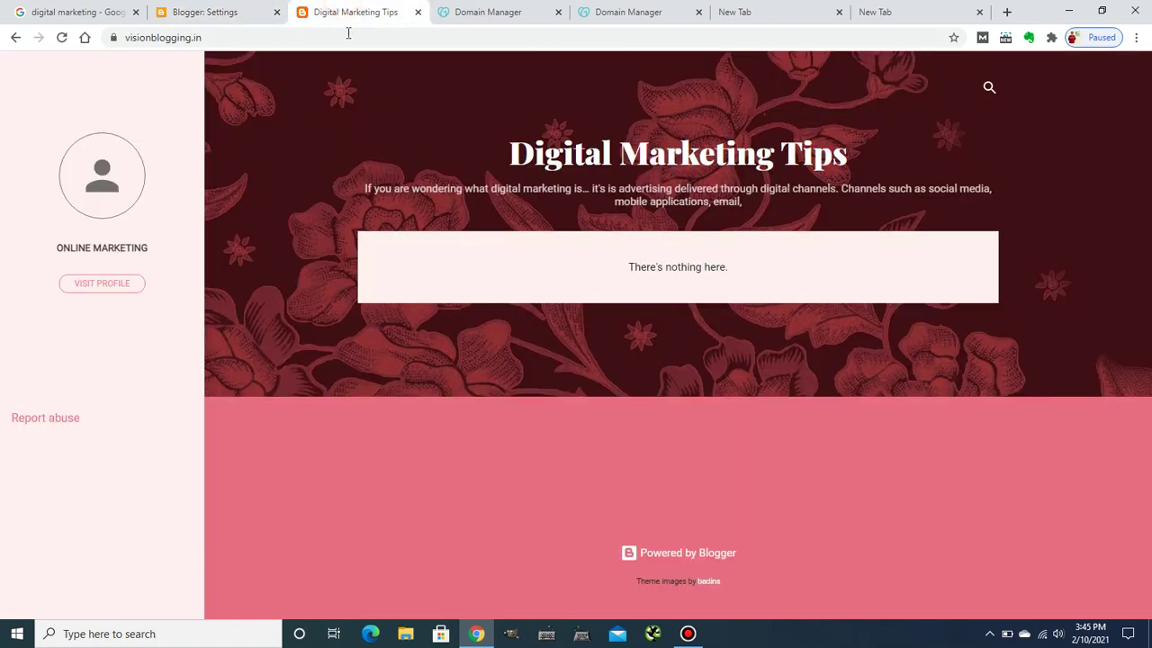
left_click(219, 10)
left_click(73, 528)
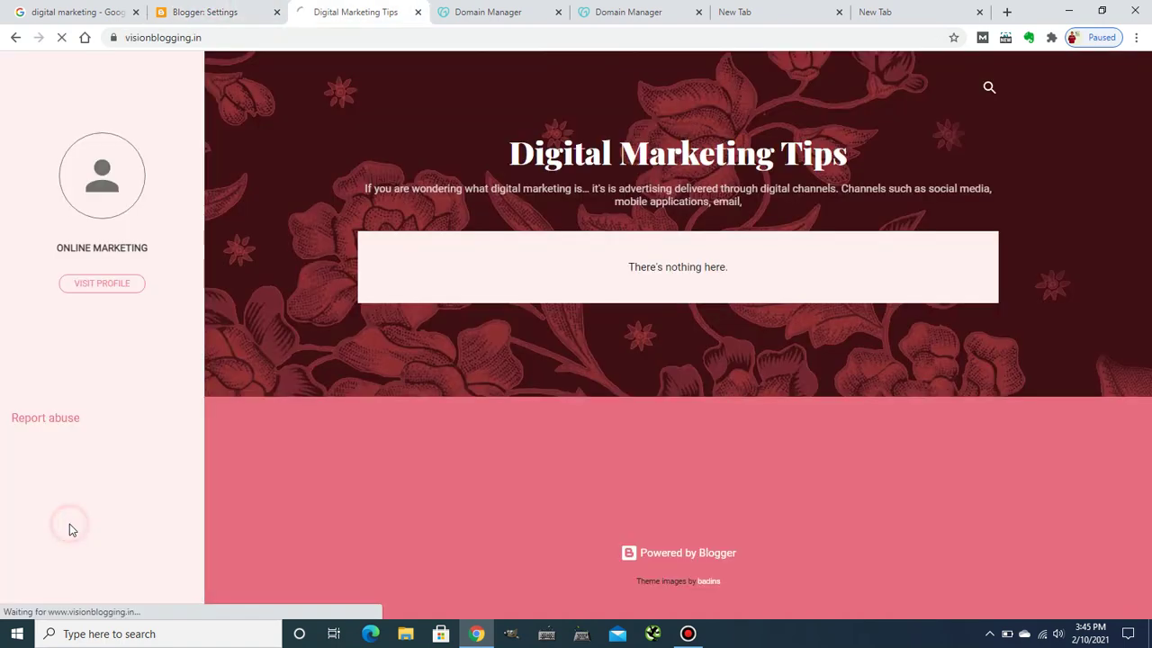